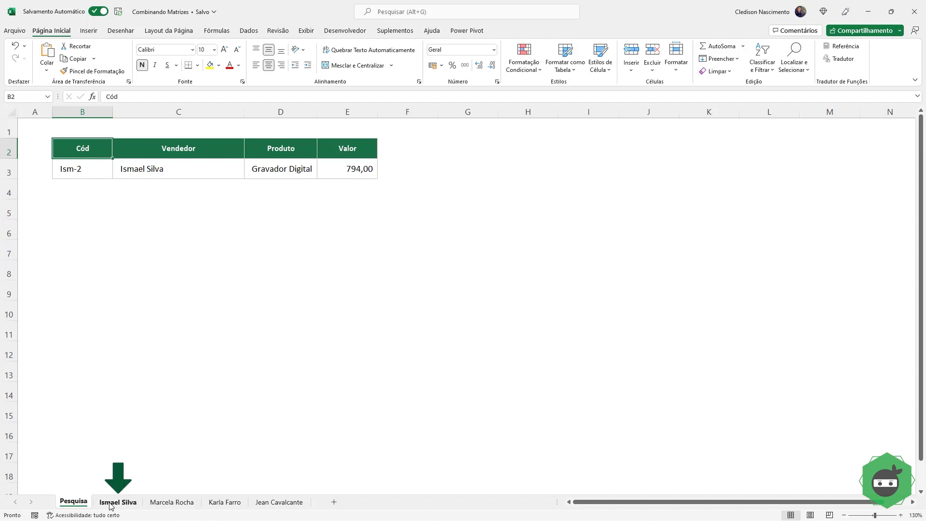
Step: Review the first seller's table range, then flip through the other sellers' sheets
click(111, 504)
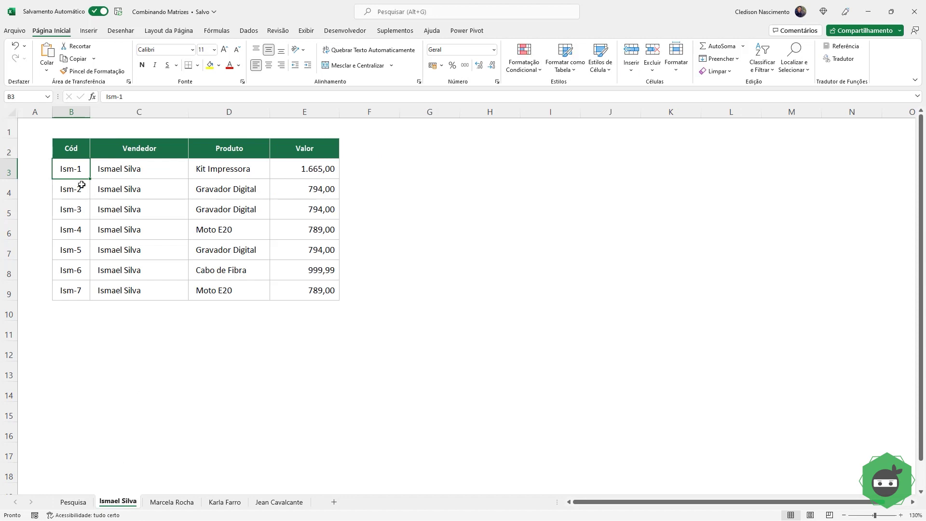
drag(70, 169, 292, 293)
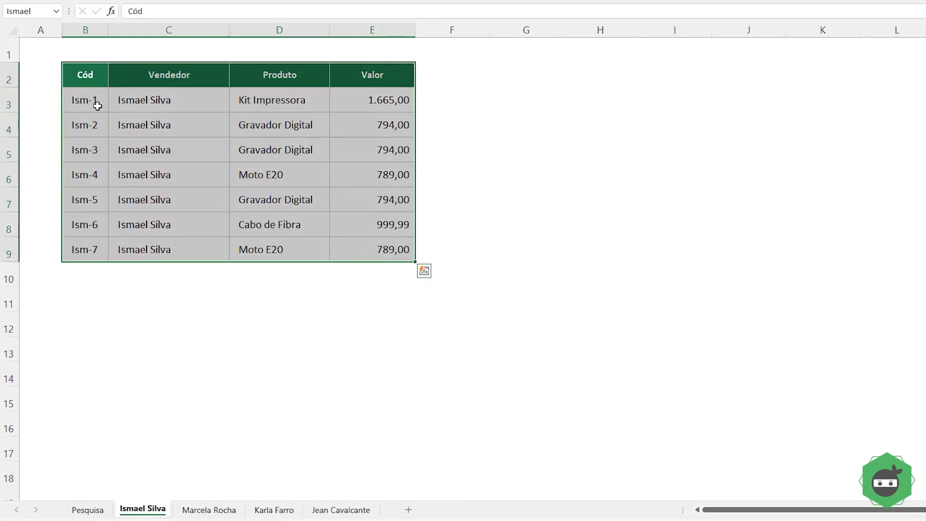
click(75, 170)
click(82, 75)
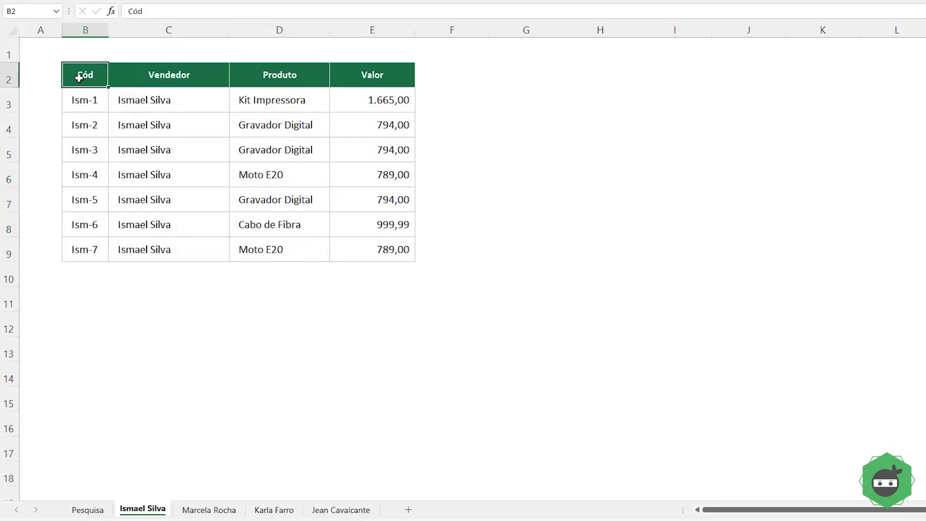
key(ctrl+Page_Down)
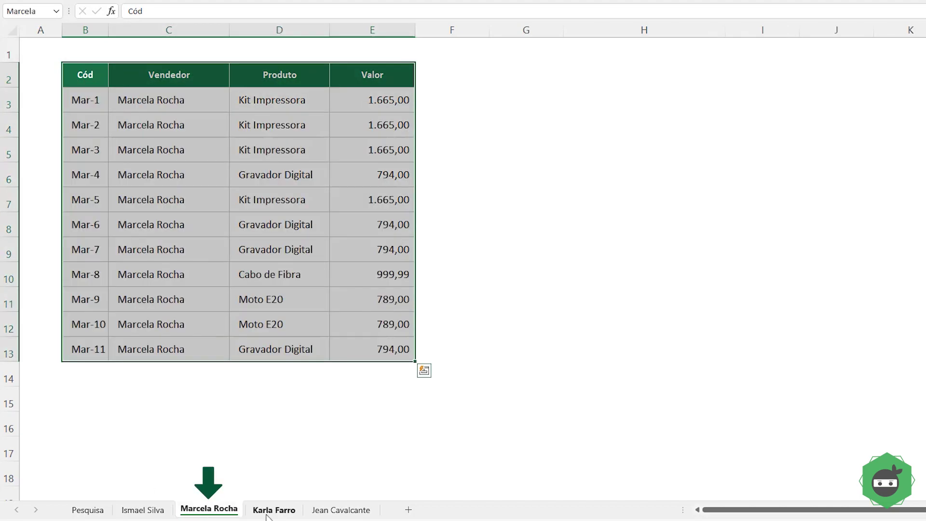
key(ctrl+Page_Down)
key(ctrl+Page_Down)
click(251, 512)
click(225, 509)
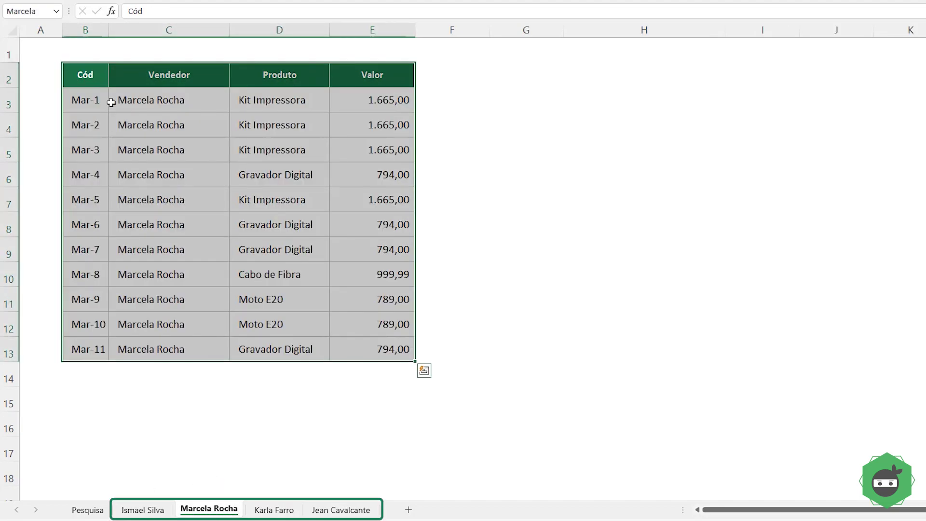
click(143, 513)
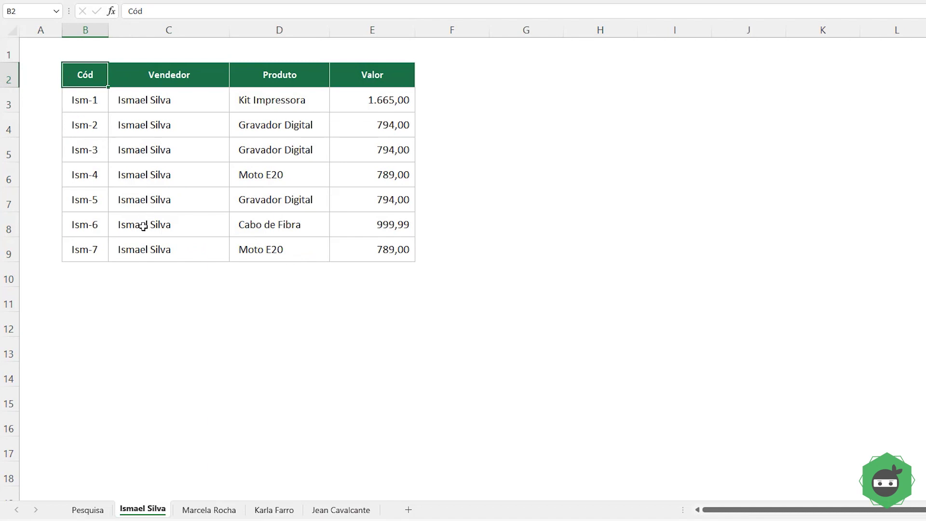
click(102, 510)
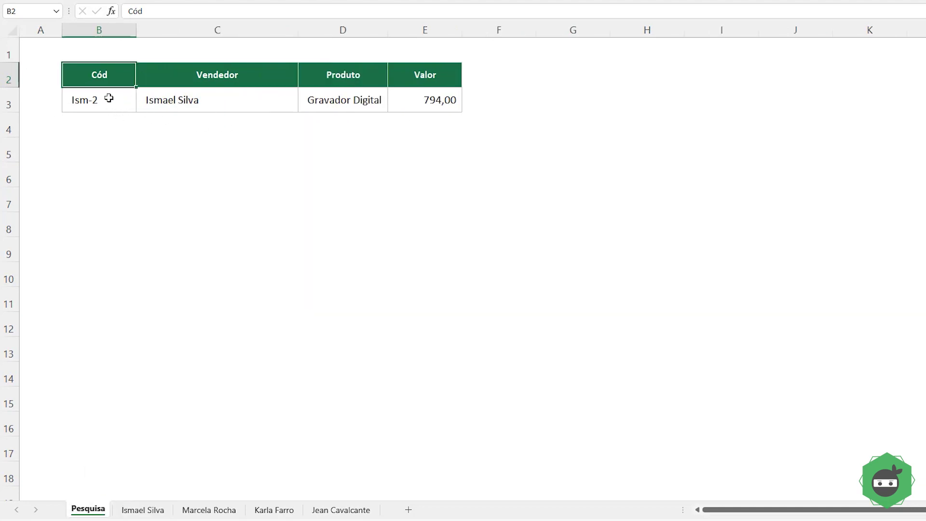
Step: Inspect the C3 lookup formula and the B2/B3 code cells, then revisit each seller's table
click(161, 107)
click(98, 98)
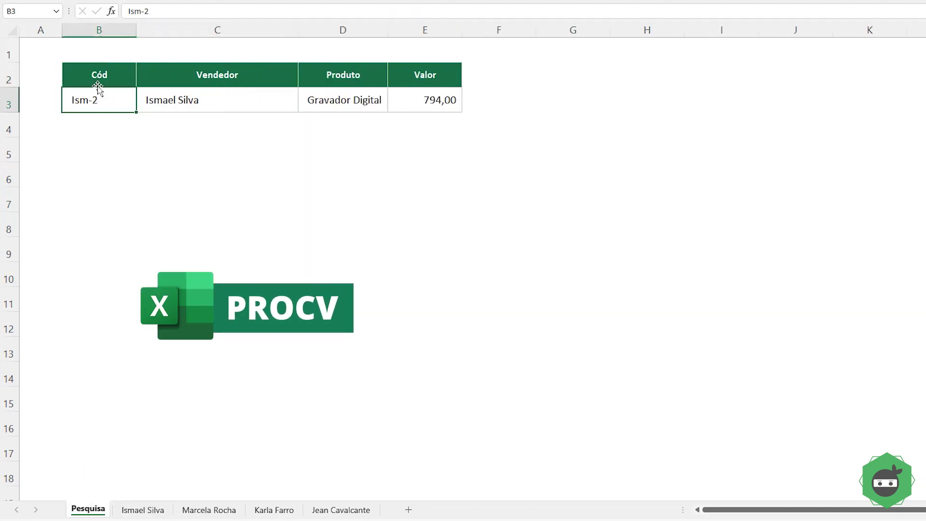
click(98, 83)
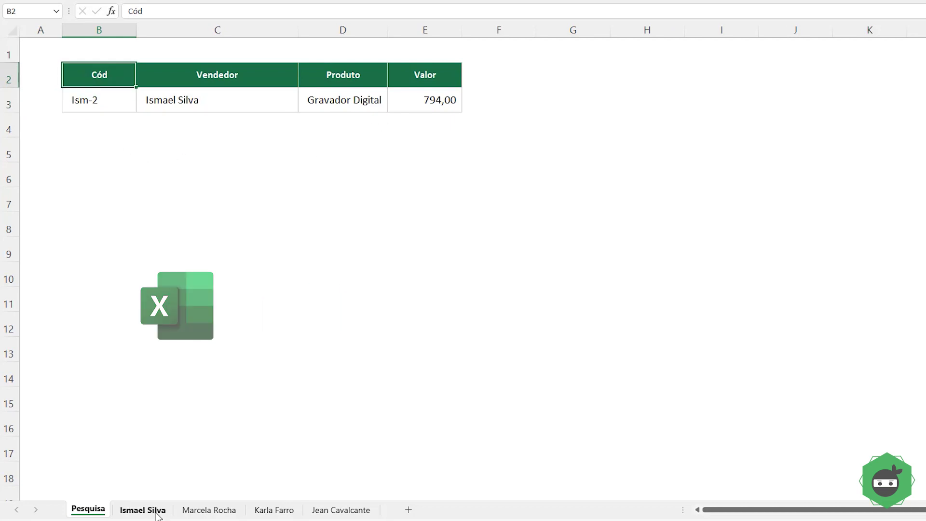
click(106, 101)
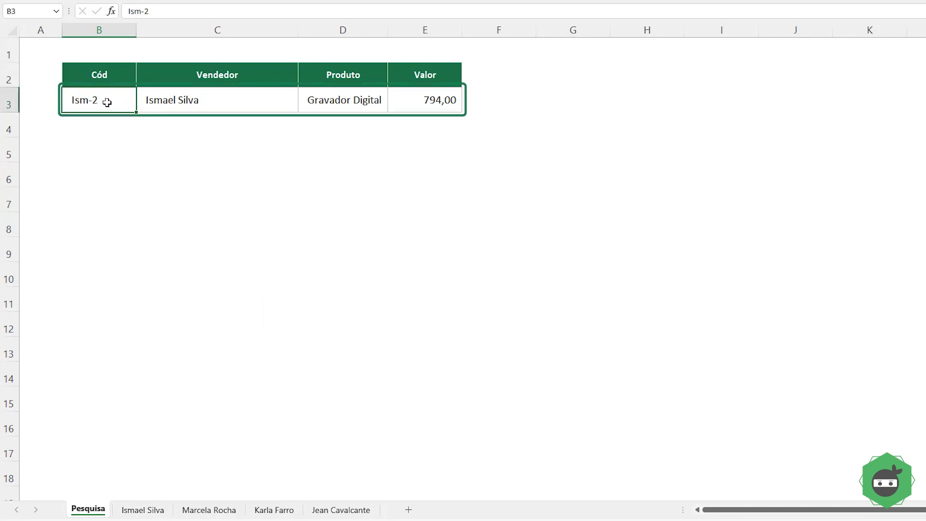
click(143, 510)
click(181, 125)
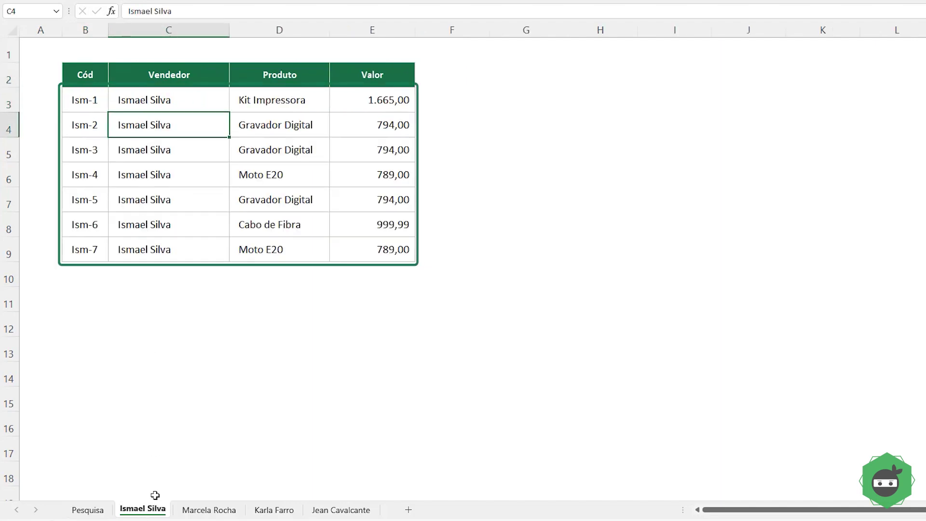
click(209, 509)
key(ctrl+Page_Down)
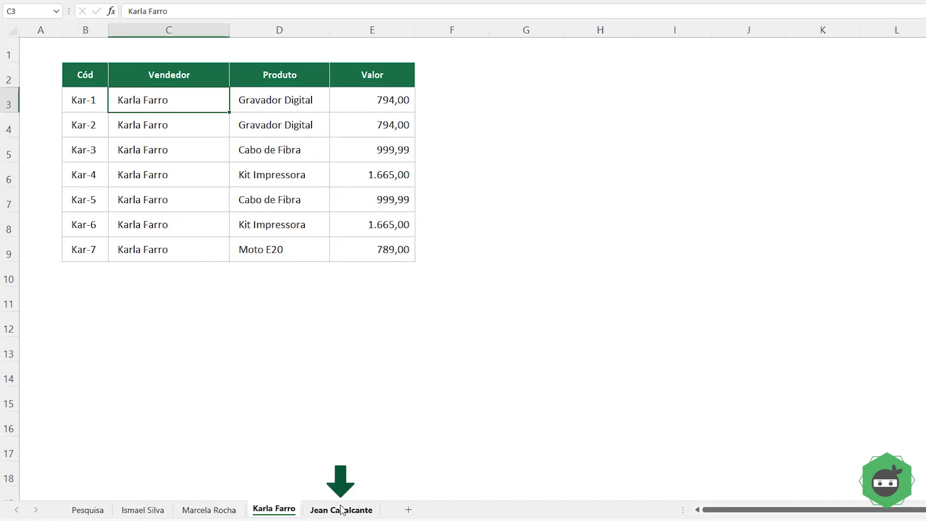
key(ctrl+Page_Down)
click(183, 206)
key(ctrl+Page_Up)
key(ctrl+Page_Up)
key(ctrl+Page_Up)
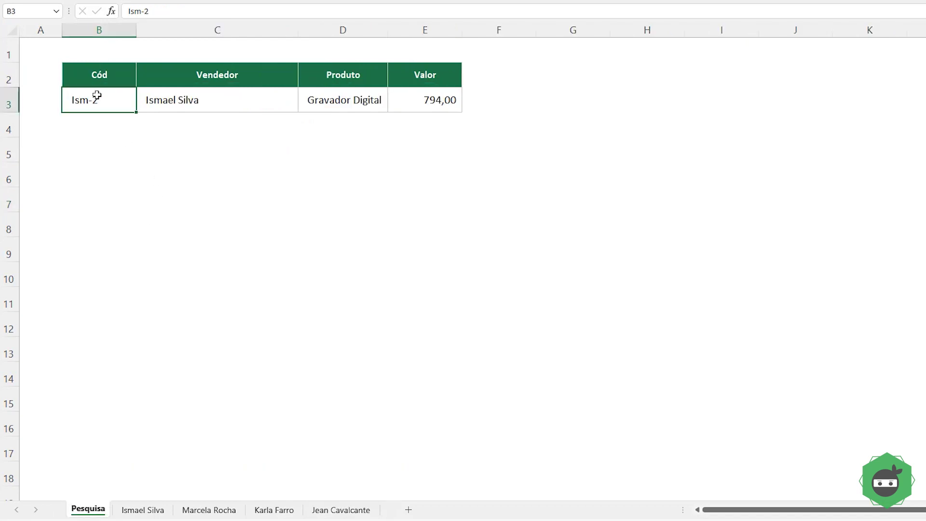
Step: Enter EMPILHARV in G3 stacking the first seller's B2:E9 and the second seller's B2:E13
click(612, 102)
click(598, 101)
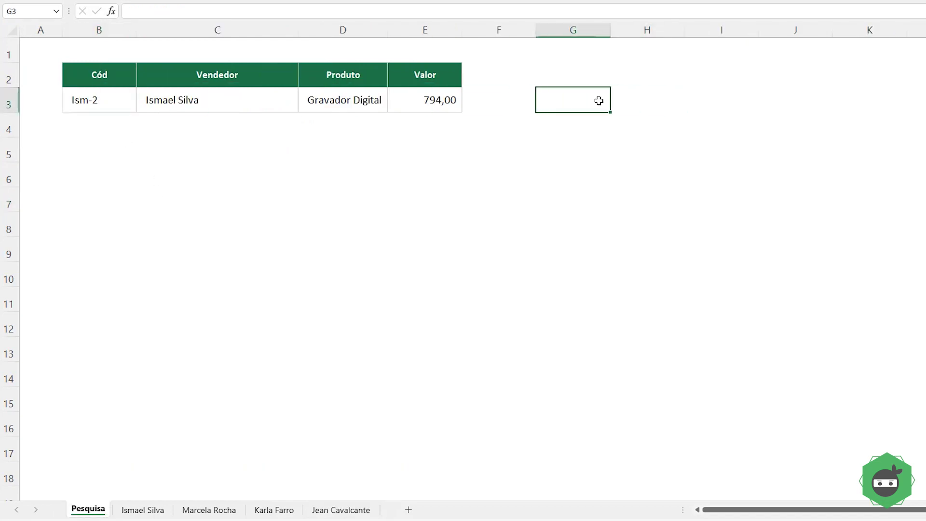
text(=em)
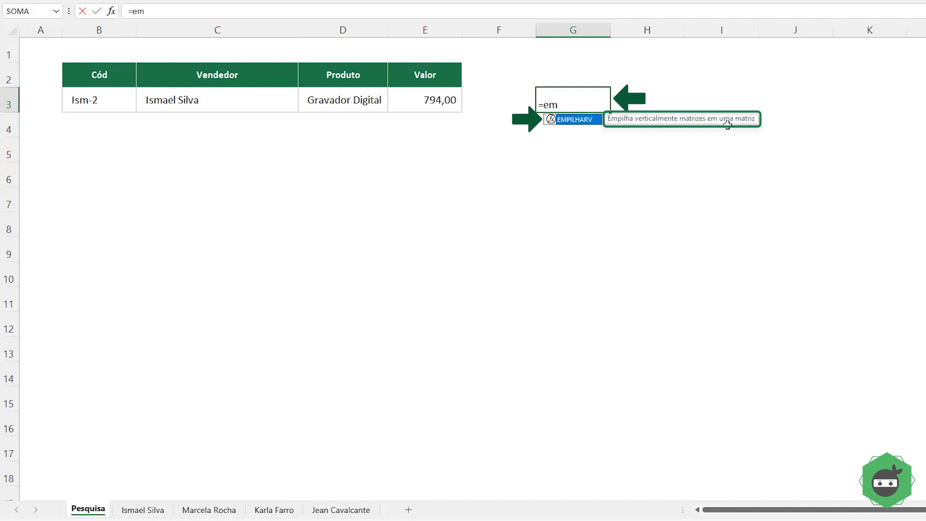
key(Tab)
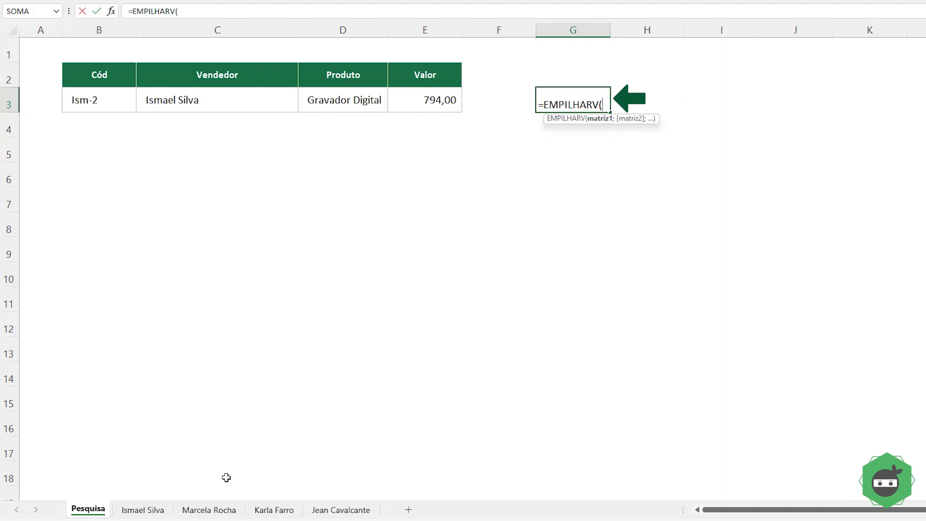
click(126, 510)
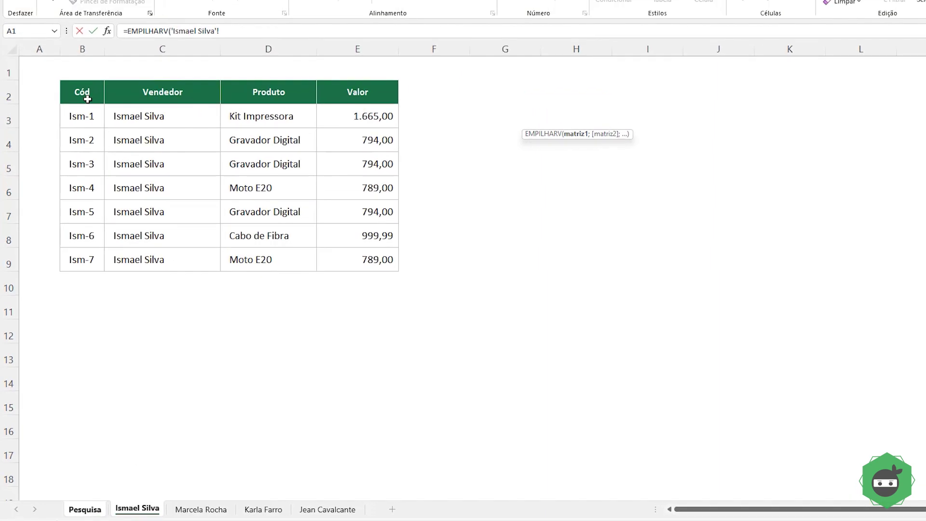
mouse_move(82, 92)
mouse_down()
mouse_move(205, 184)
mouse_move(338, 258)
mouse_up()
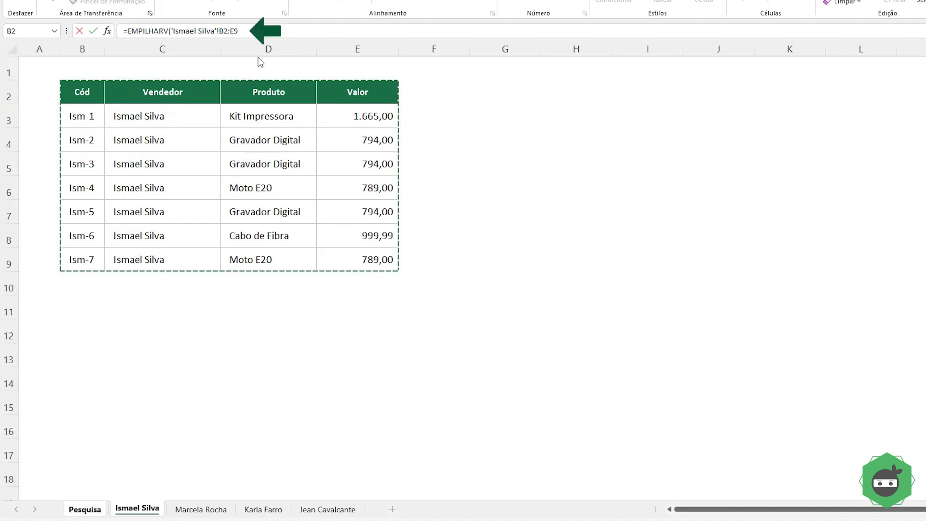
text(;)
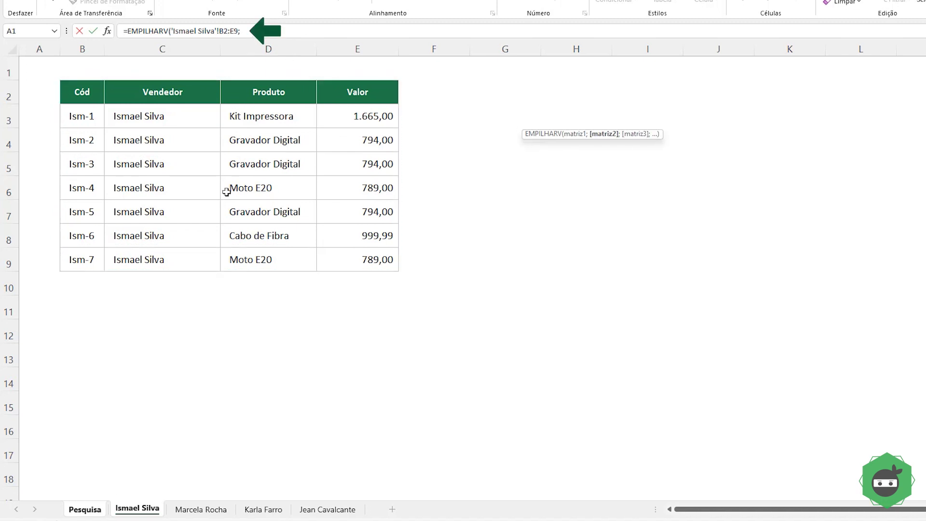
click(195, 509)
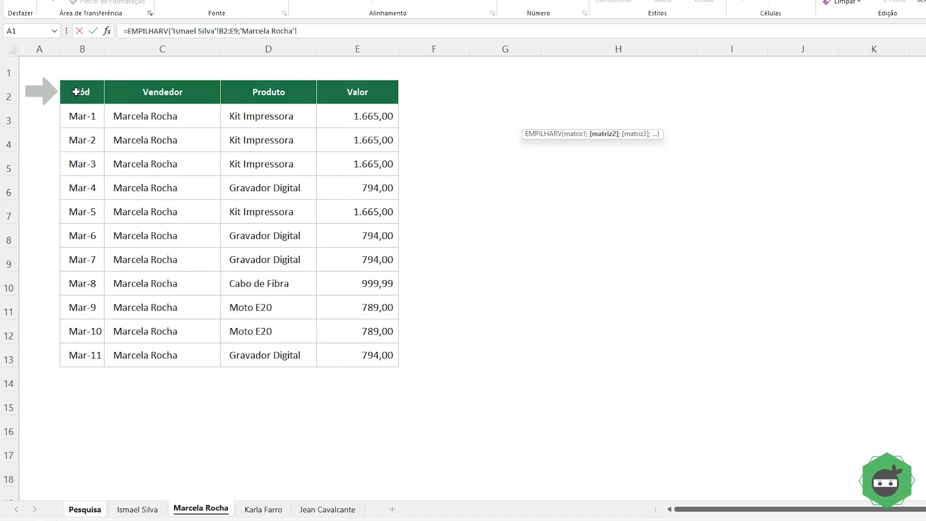
drag(77, 92, 256, 94)
drag(87, 116, 337, 353)
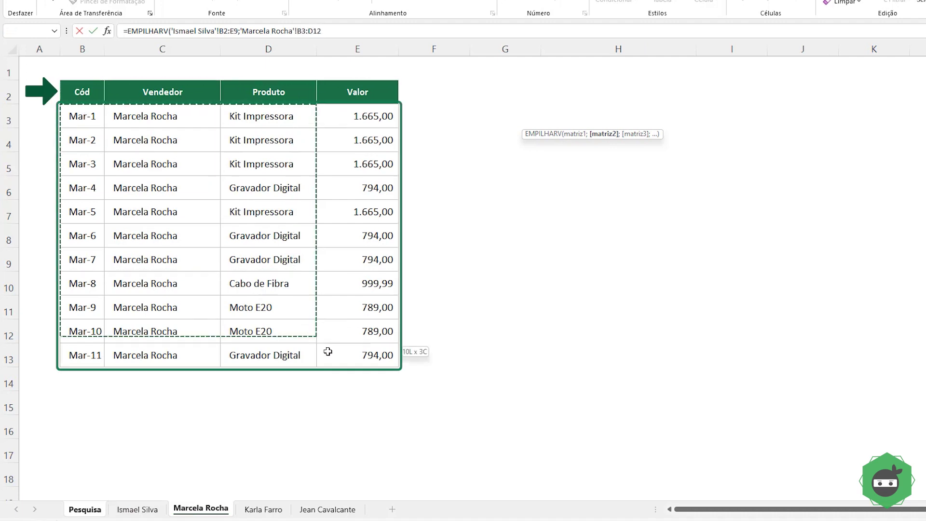
shift+click(86, 99)
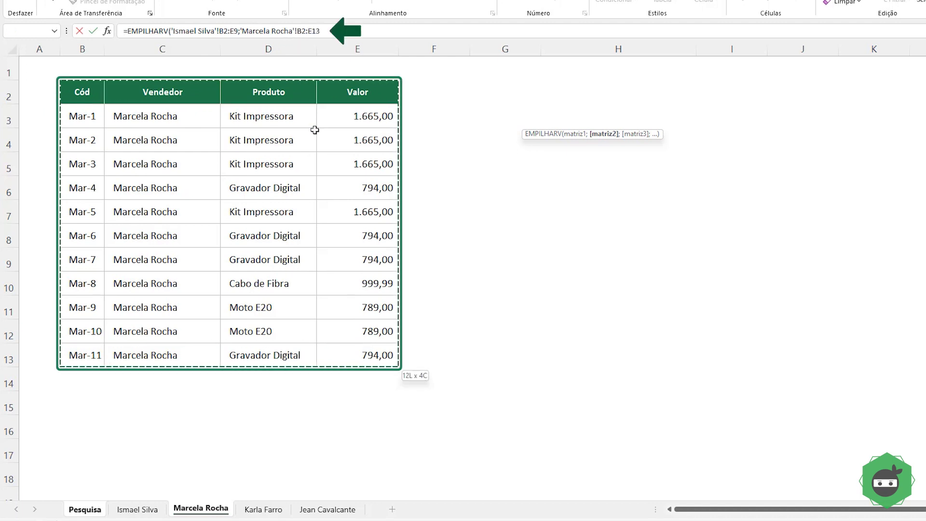
key(Return)
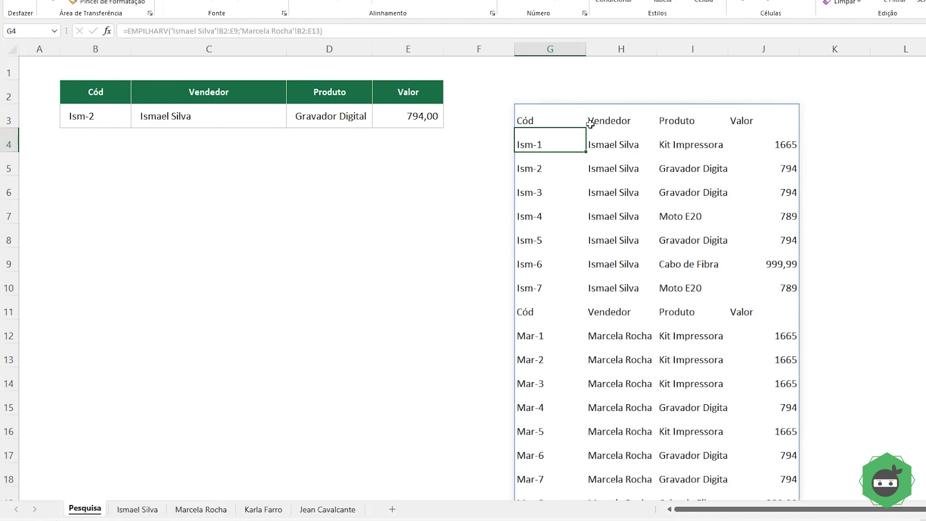
Step: Change the second range in G3's formula from B2:E13 to B3:E13, dropping the duplicate header
drag(527, 312, 756, 315)
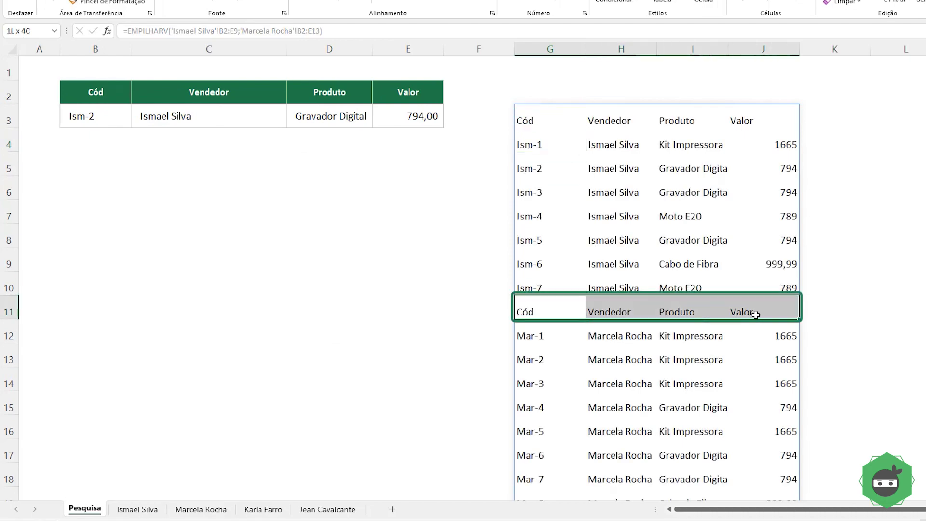
click(528, 118)
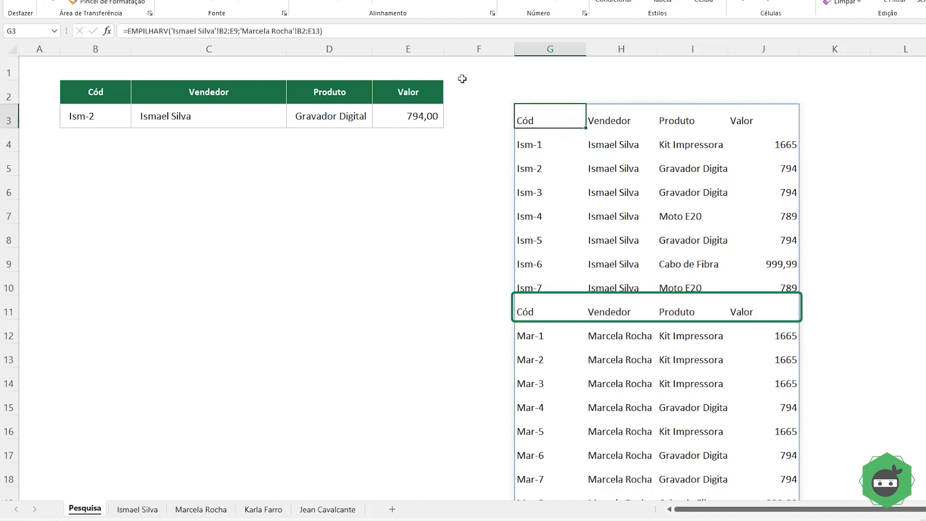
click(304, 30)
key(BackSpace)
text(3)
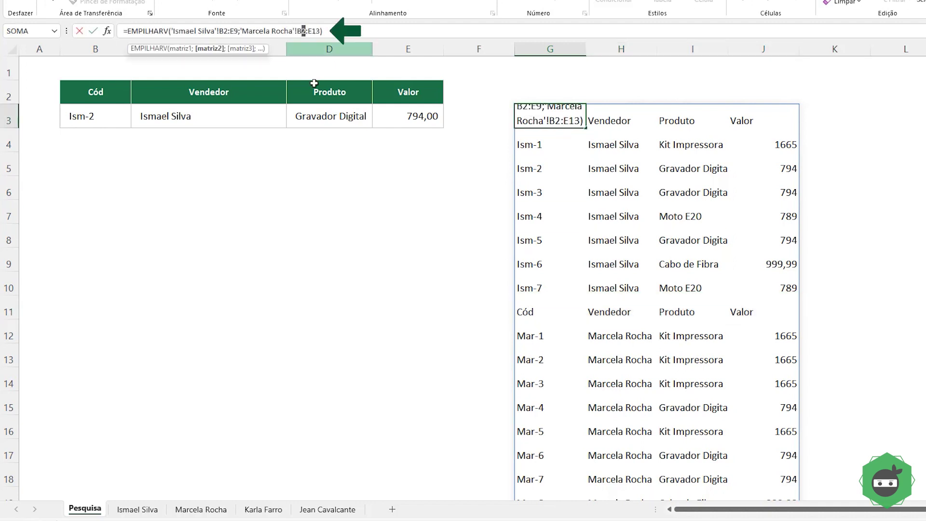
key(Return)
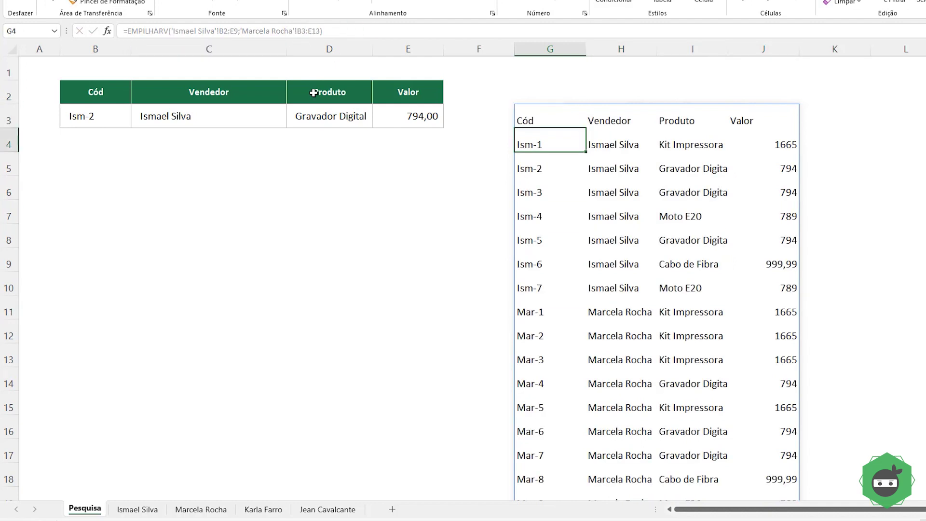
click(547, 117)
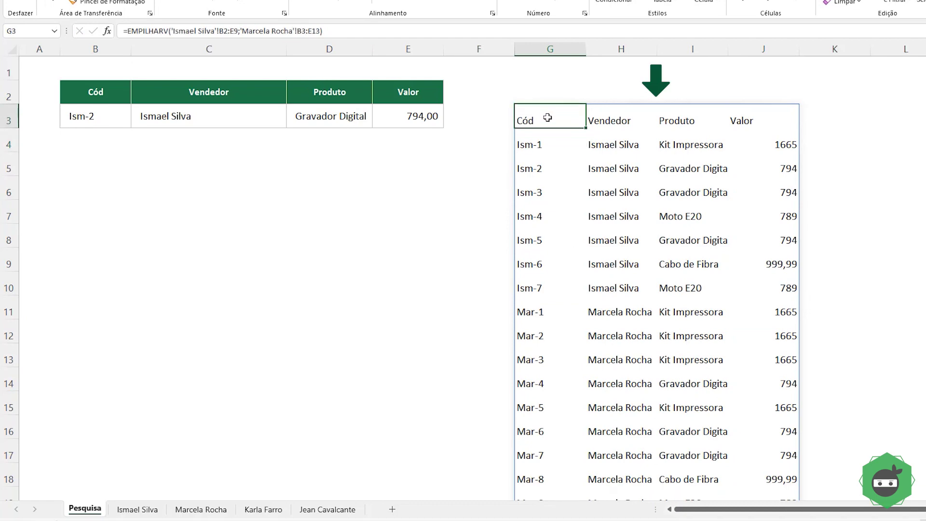
scroll(546, 126, down, 2)
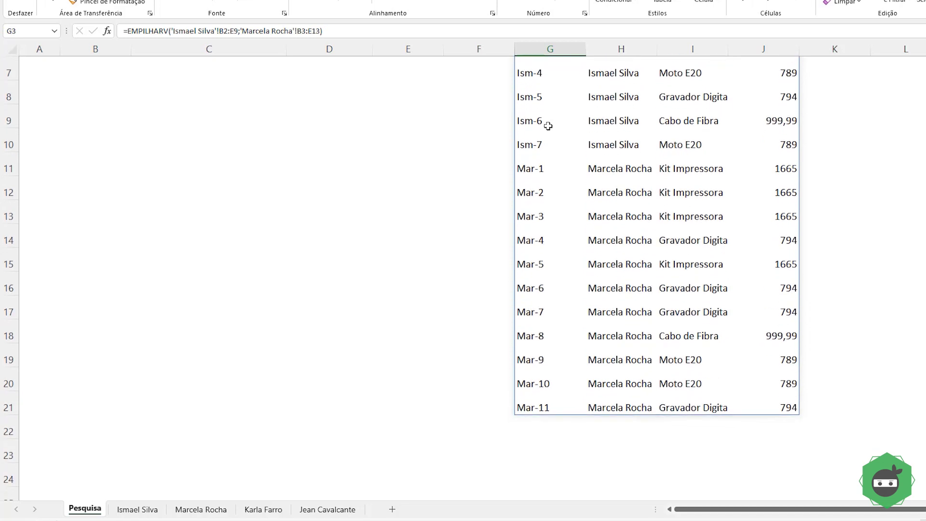
scroll(547, 125, up, 2)
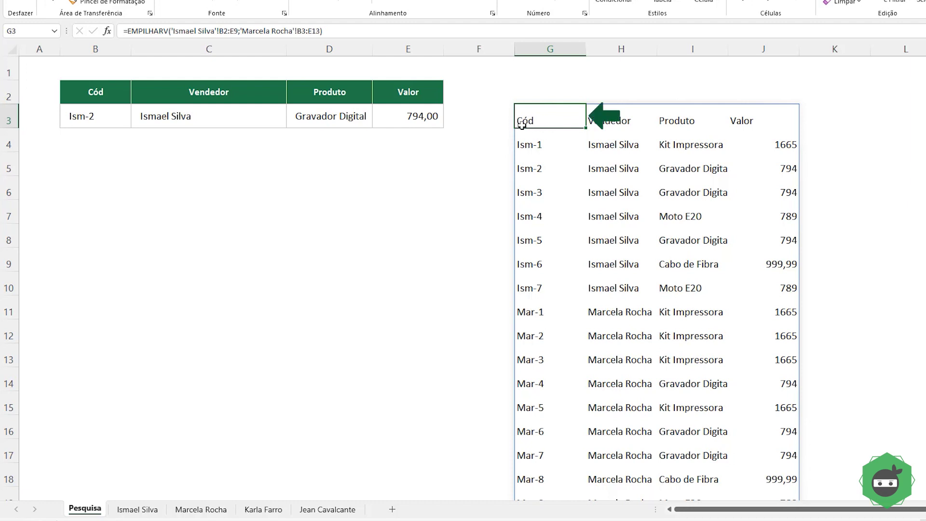
Step: Append the third seller's B3:E9 range to the EMPILHARV formula in G3
double_click(545, 126)
key(BackSpace)
text(;)
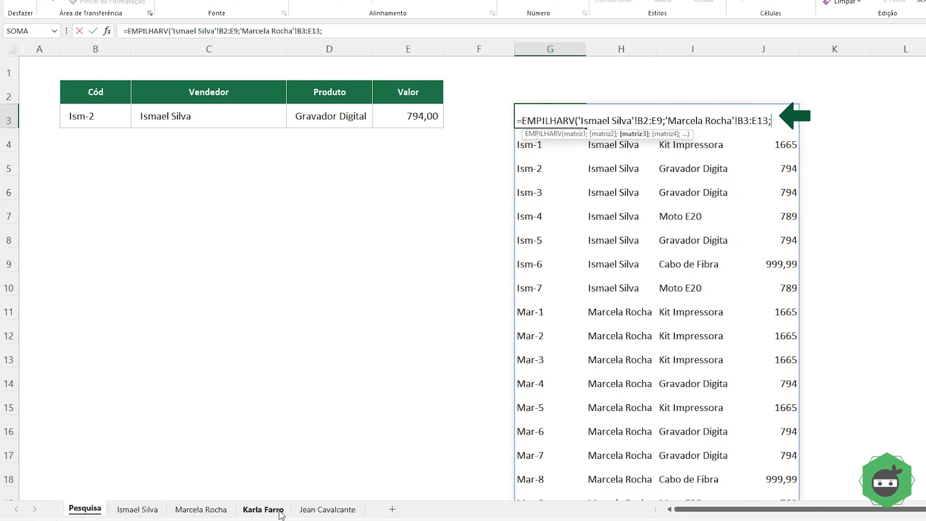
click(264, 509)
drag(82, 120, 372, 260)
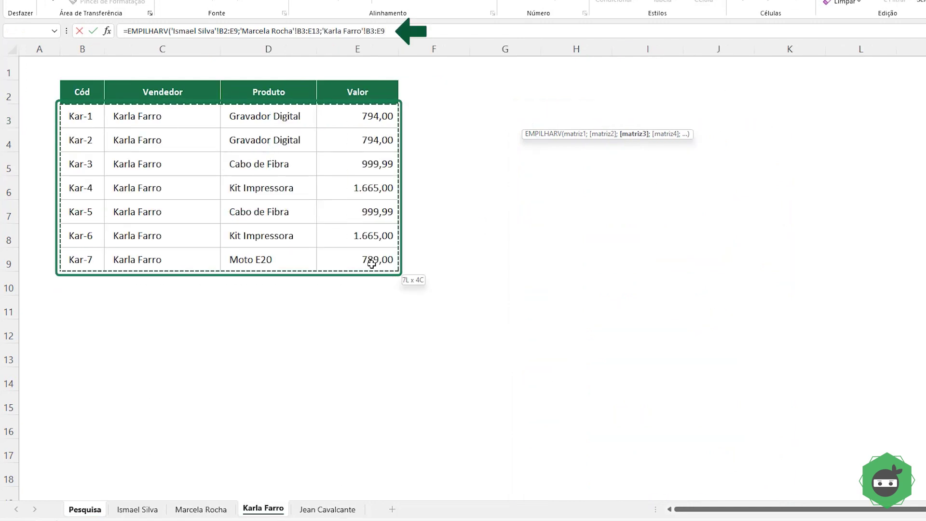
Step: Append the fourth seller's B3:E17 range and check the Kar and Jea rows in the list
text(;)
click(304, 509)
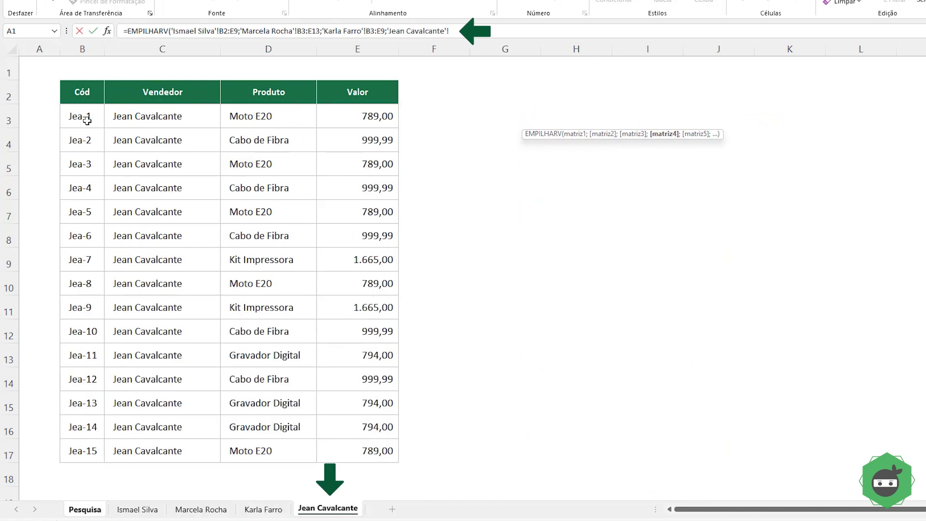
drag(83, 121, 87, 120)
key(ctrl+shift+Down)
key(Return)
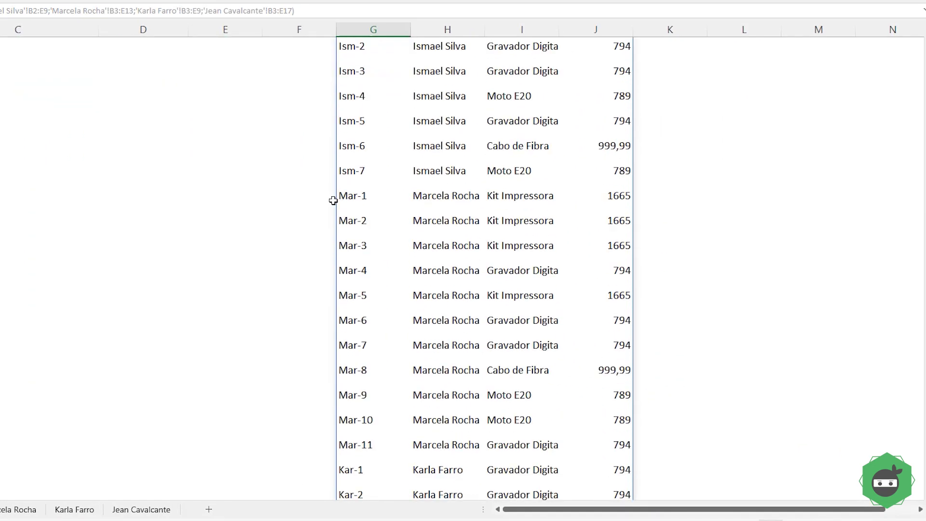
scroll(382, 270, down, 3)
scroll(382, 282, down, 3)
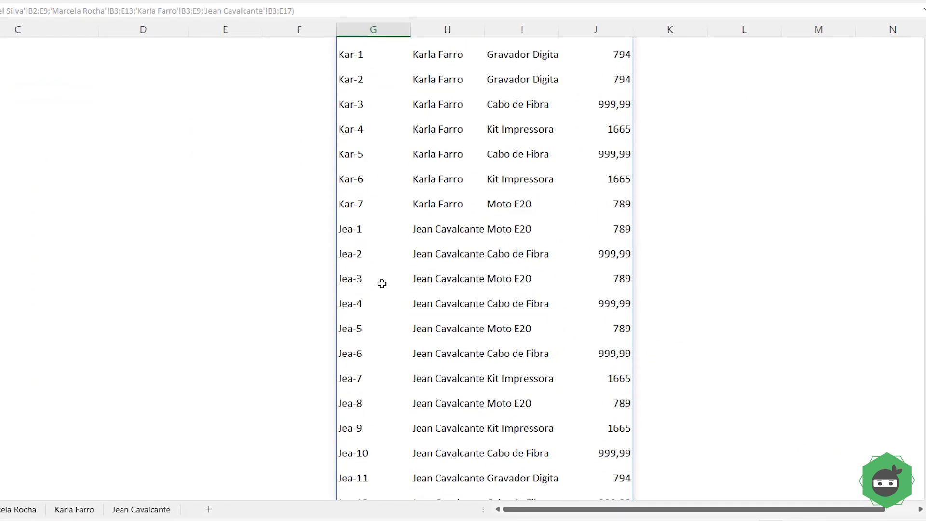
scroll(380, 285, down, 2)
scroll(380, 283, down, 2)
scroll(377, 280, up, 1)
scroll(361, 246, up, 5)
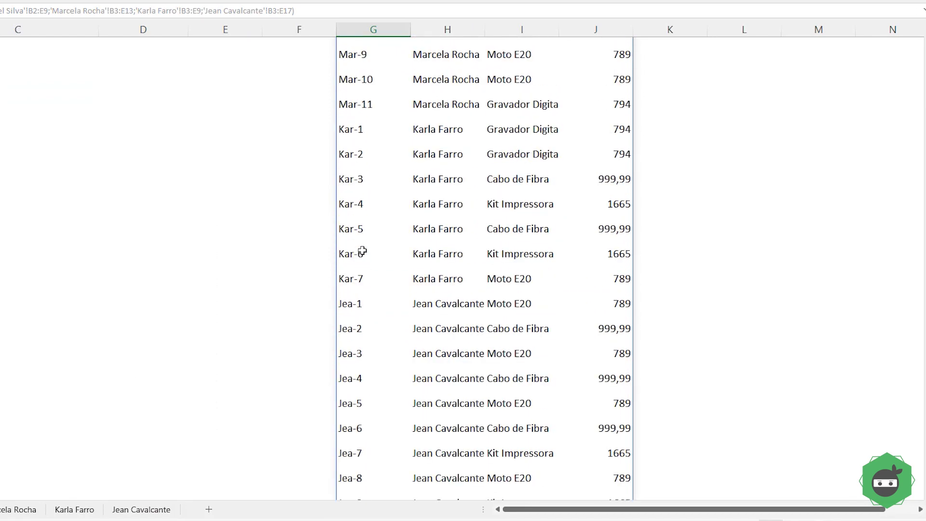
scroll(362, 248, up, 5)
Step: Copy the Ism-7 row into row 10 and change its code to Ism-8
click(108, 515)
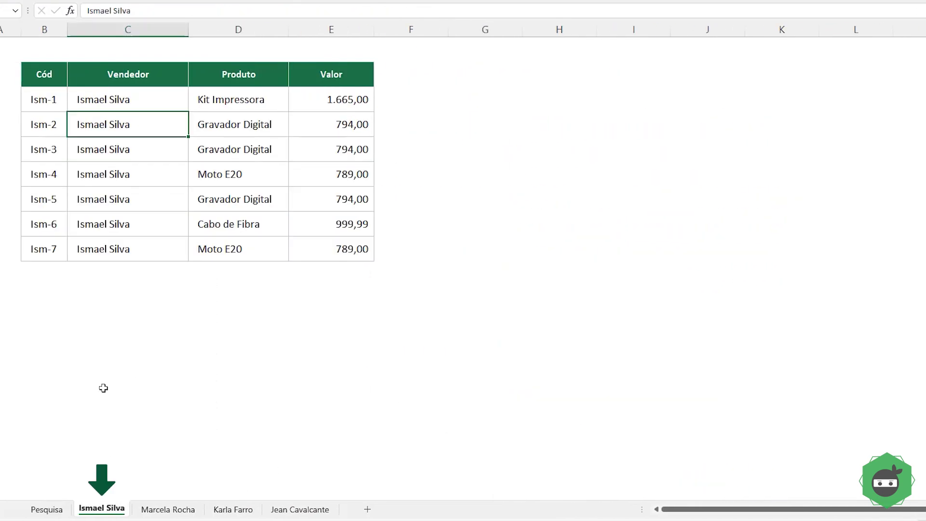
drag(37, 247, 331, 250)
key(ctrl+c)
click(63, 270)
key(ctrl+v)
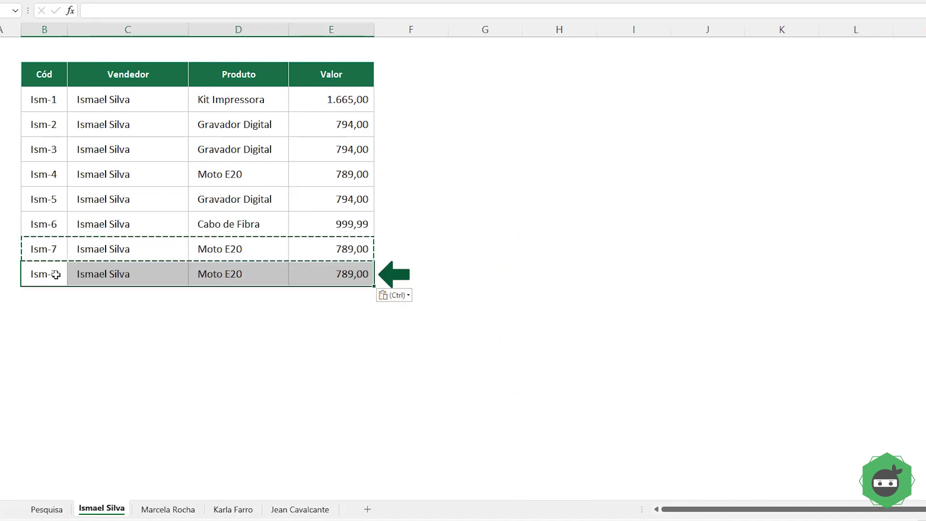
double_click(63, 274)
text(8)
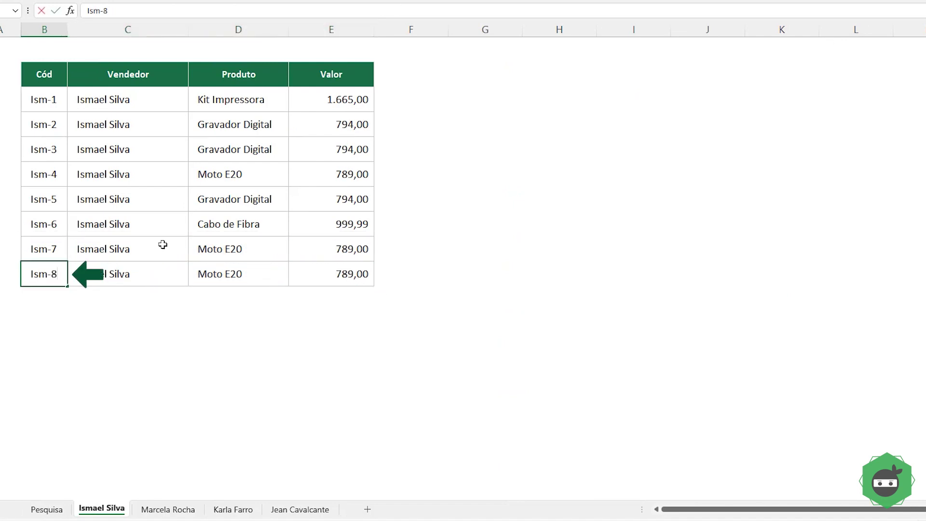
key(Tab)
Step: Fill the new row's product with Gravador Digital and its value with 794,00
click(244, 197)
key(ctrl+c)
click(247, 258)
key(Down)
key(ctrl+v)
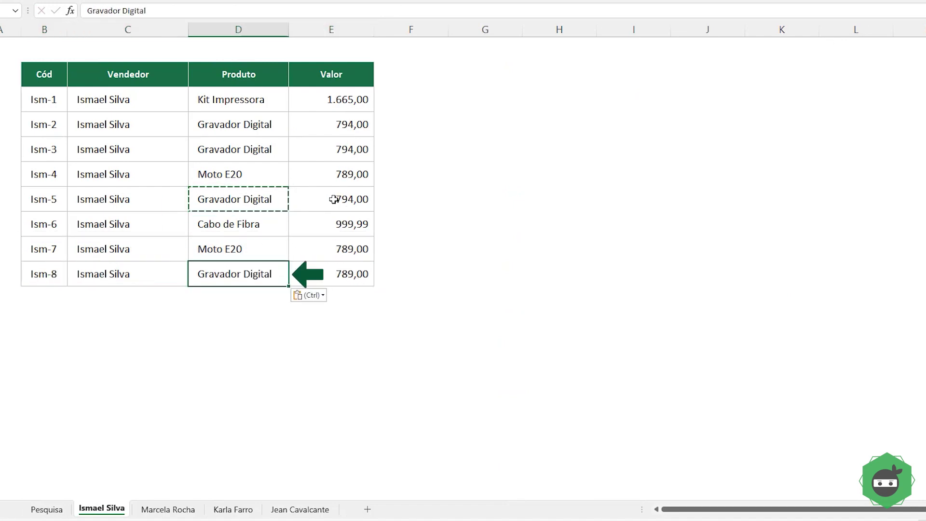
click(334, 200)
key(ctrl+c)
click(351, 270)
key(ctrl+v)
key(Escape)
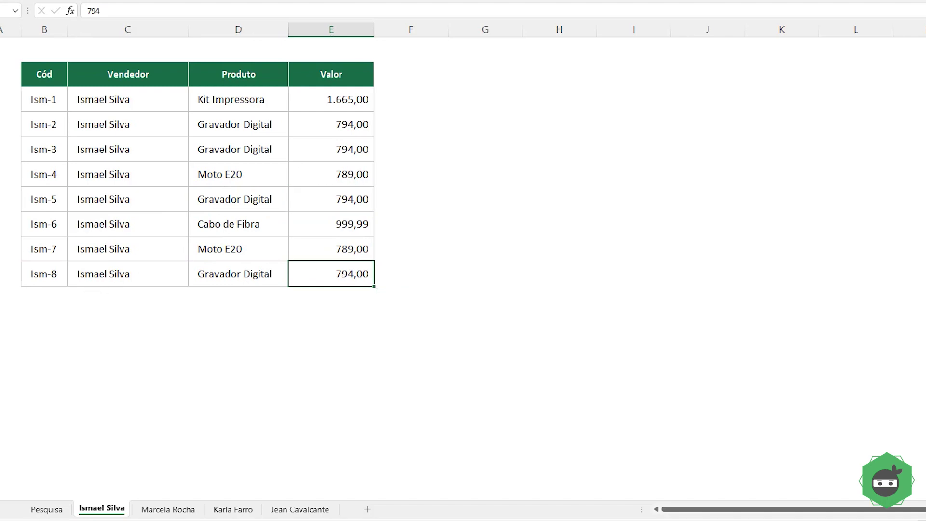
Step: Review the stacked list and its formula, then check the new Ism-8 row on the first seller's sheet
click(46, 510)
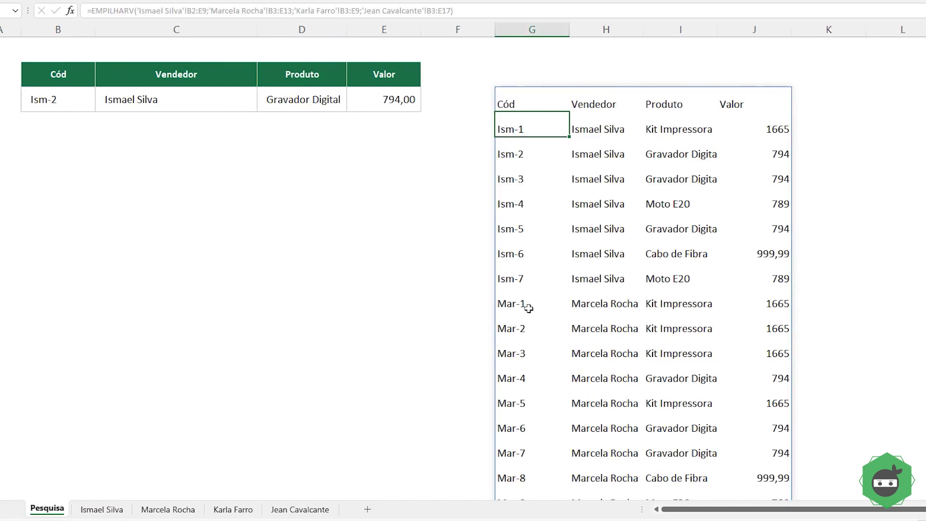
drag(523, 281, 779, 280)
scroll(515, 116, right, 4)
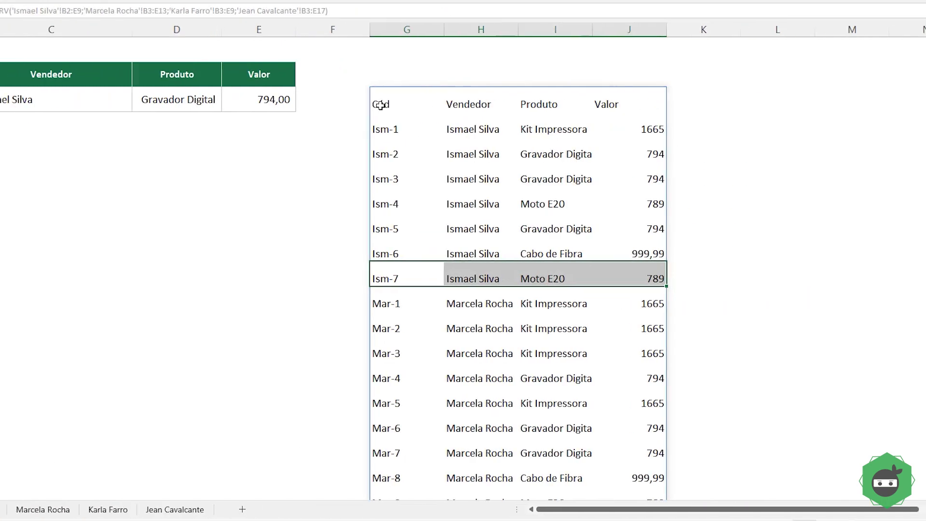
click(339, 106)
double_click(339, 106)
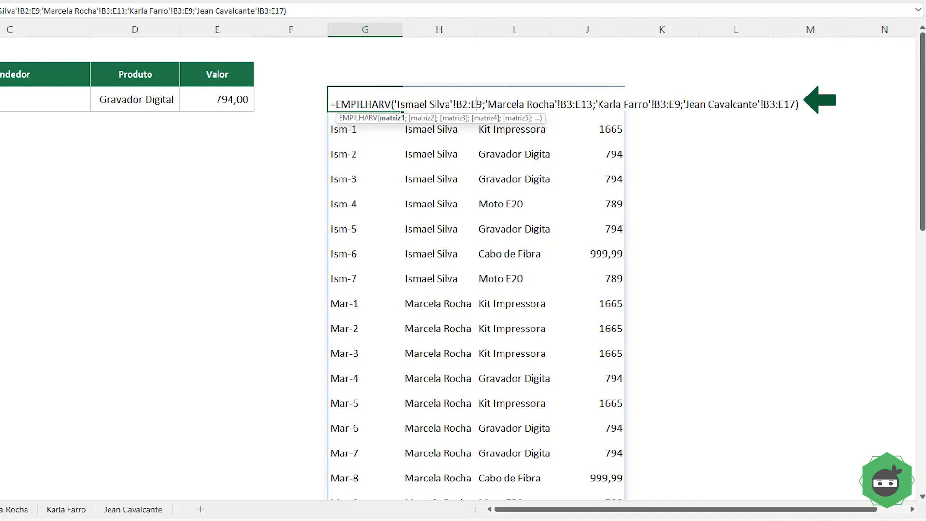
key(Escape)
click(159, 516)
drag(87, 273, 361, 282)
click(89, 509)
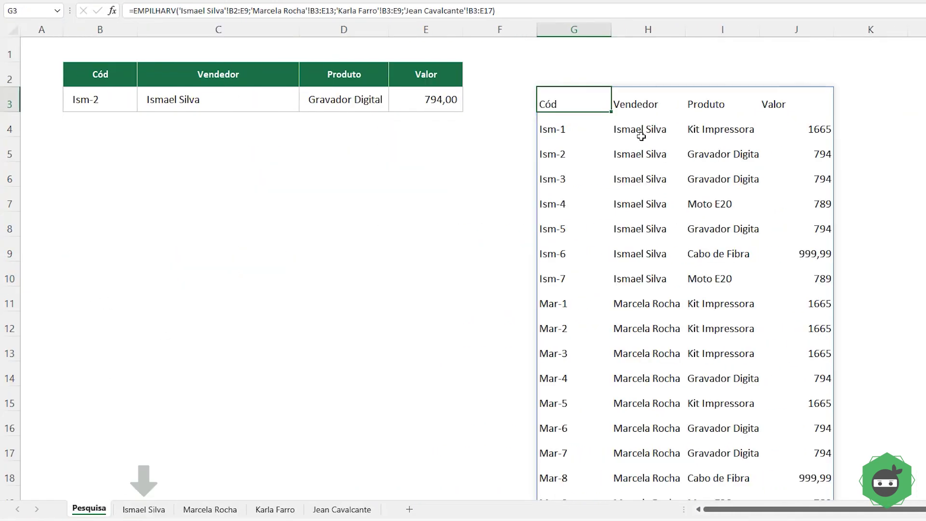
Step: Change the first seller's range end in the formula from E9 to E10 and verify Ism-8 appears
key(F2)
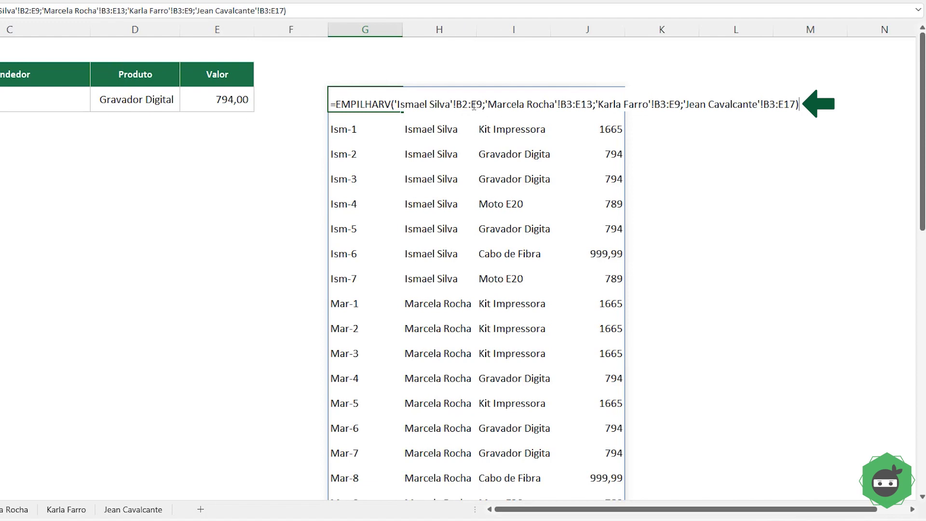
click(480, 104)
key(BackSpace)
text(10)
key(Return)
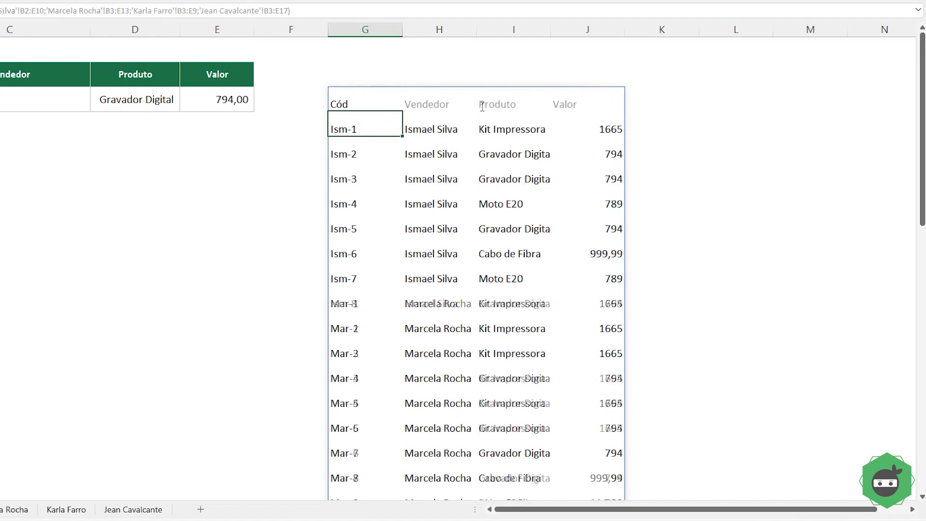
drag(341, 303, 580, 302)
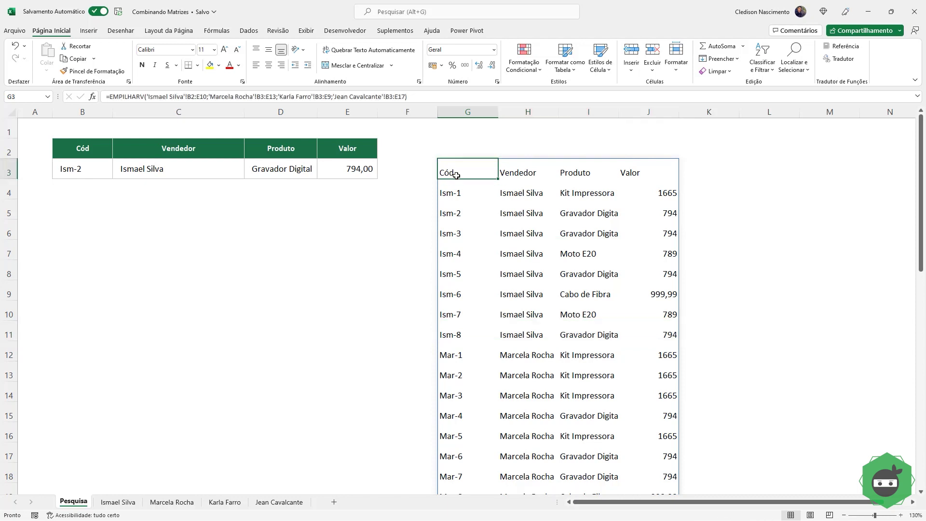
Step: Try widening the first seller's range to B2:E20, see the zero rows, then undo back to B2:E10
click(123, 505)
click(71, 311)
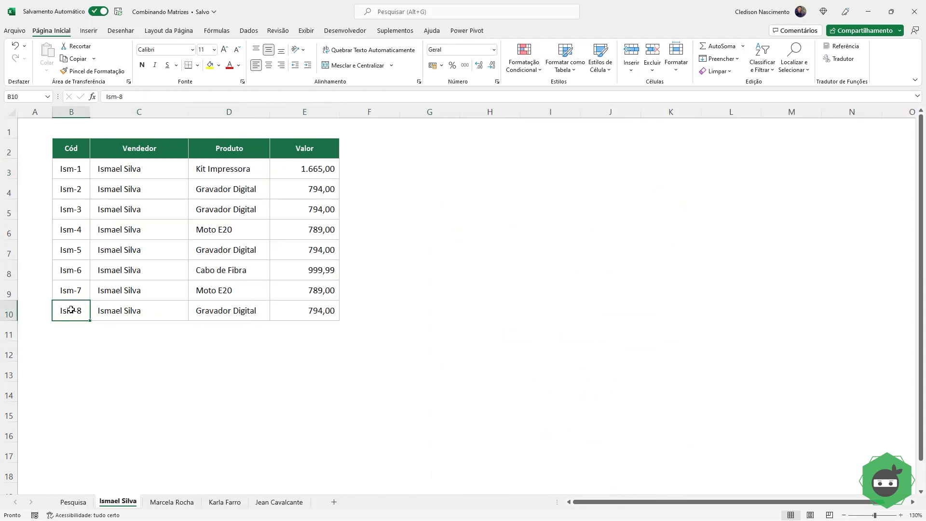
click(73, 502)
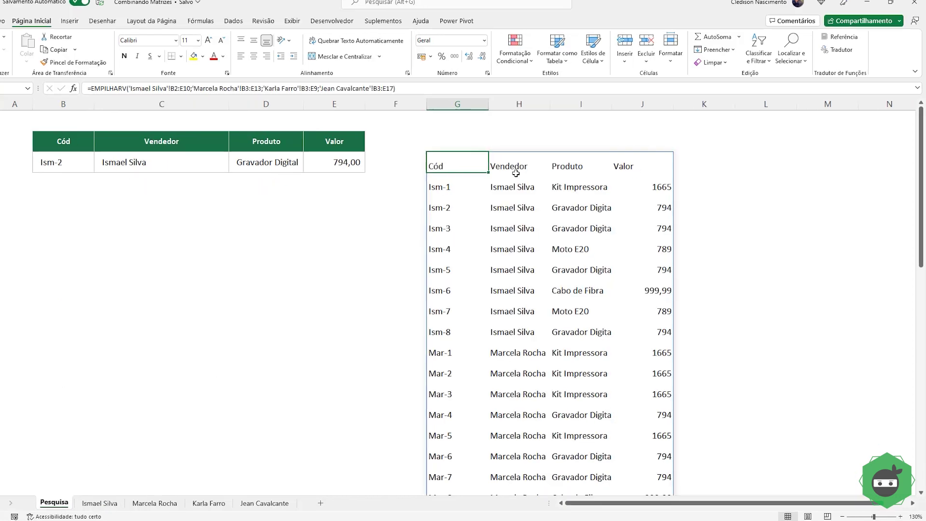
key(F2)
click(483, 109)
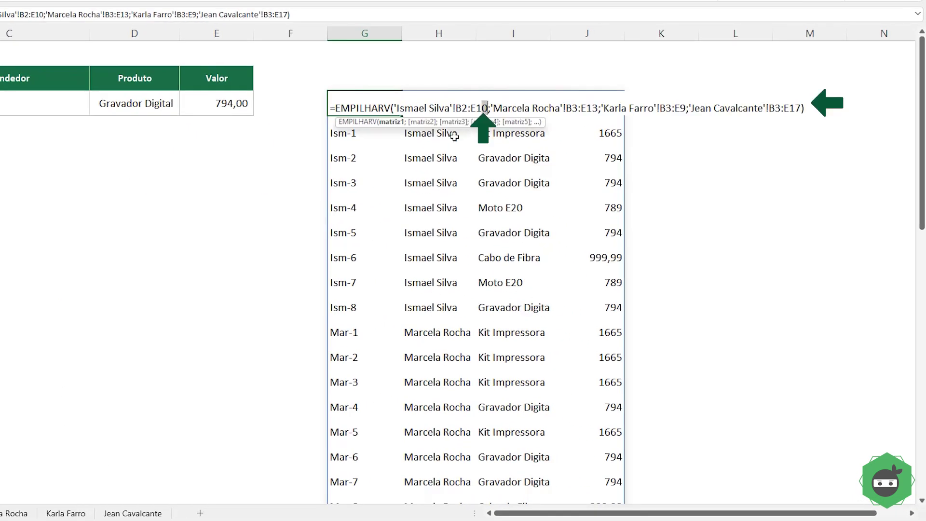
key(BackSpace)
key(BackSpace)
text(20)
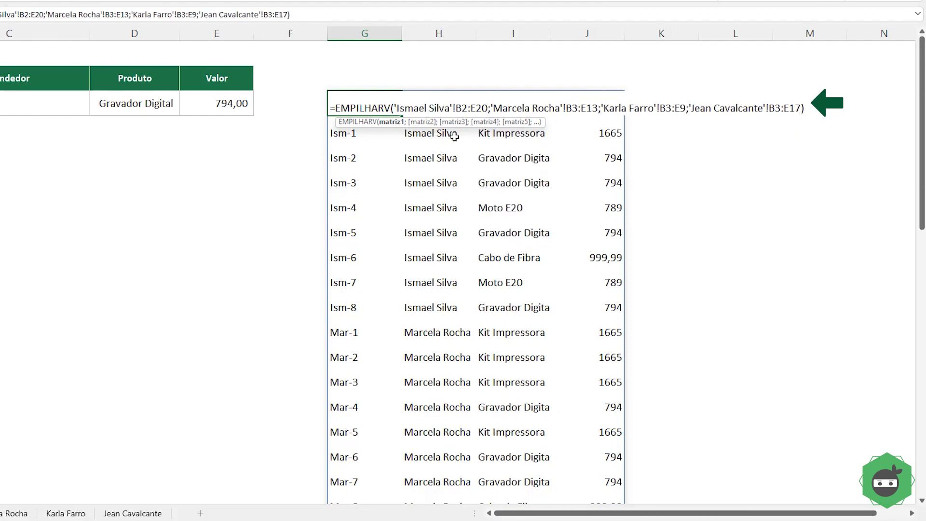
key(Return)
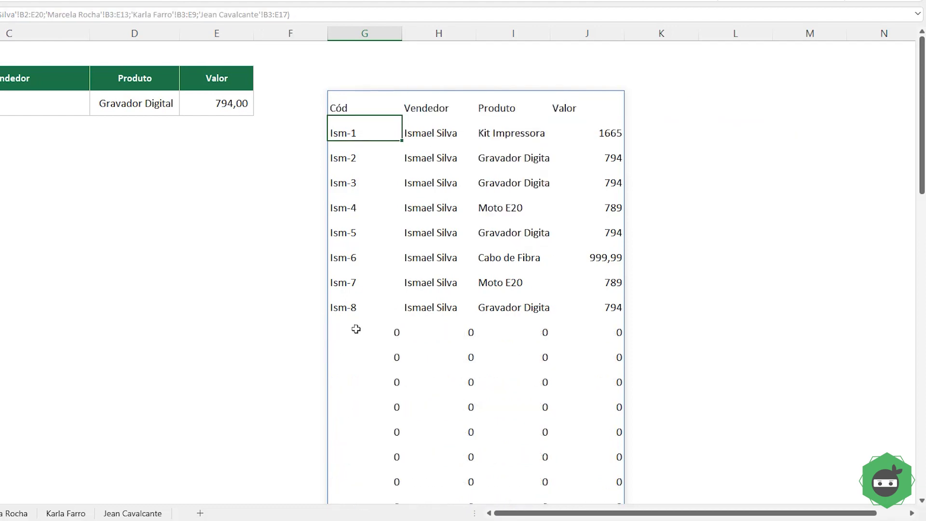
click(356, 324)
scroll(358, 311, down, 2)
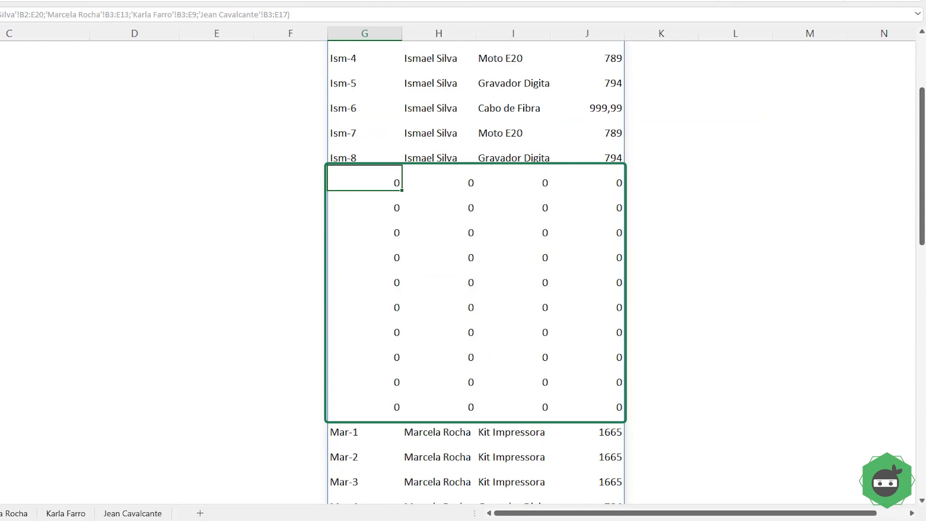
key(ctrl+z)
Step: Select the first seller's table B2:E10 and give it a range name in the Name Box
click(117, 502)
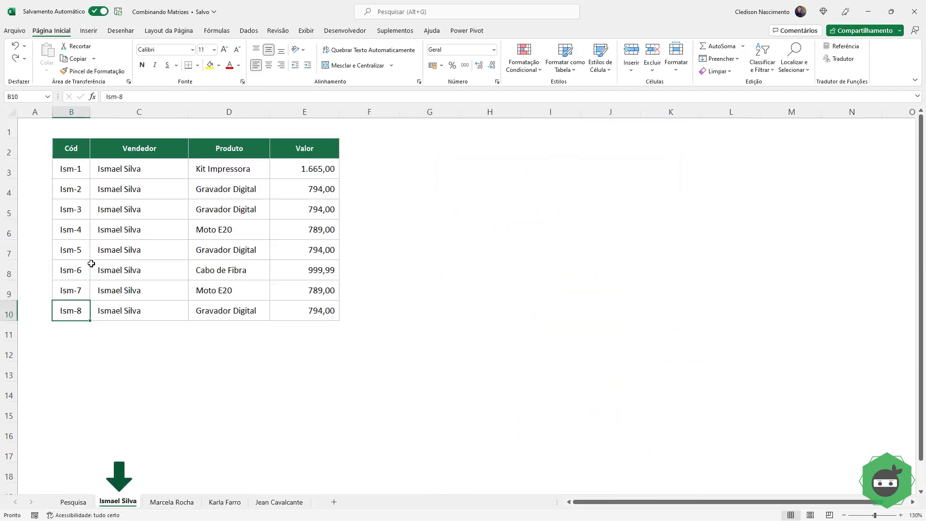
click(72, 165)
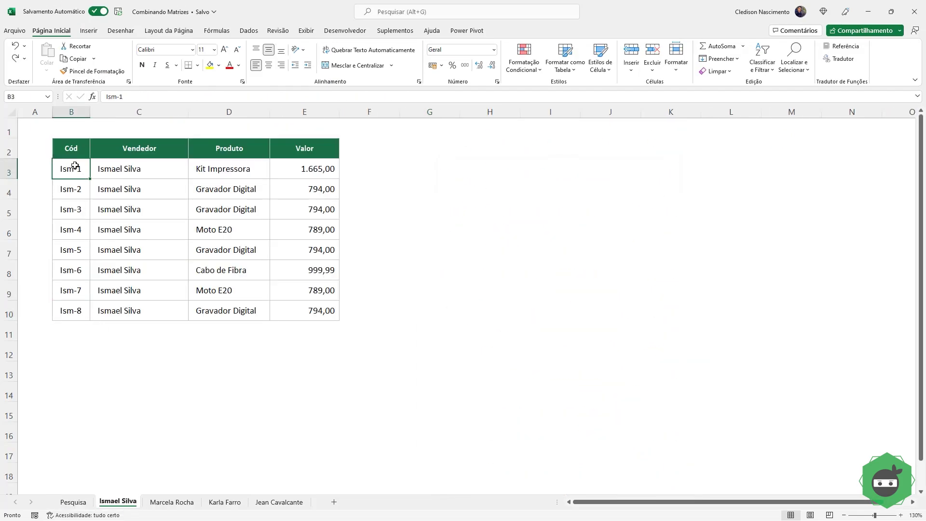
drag(69, 162, 166, 235)
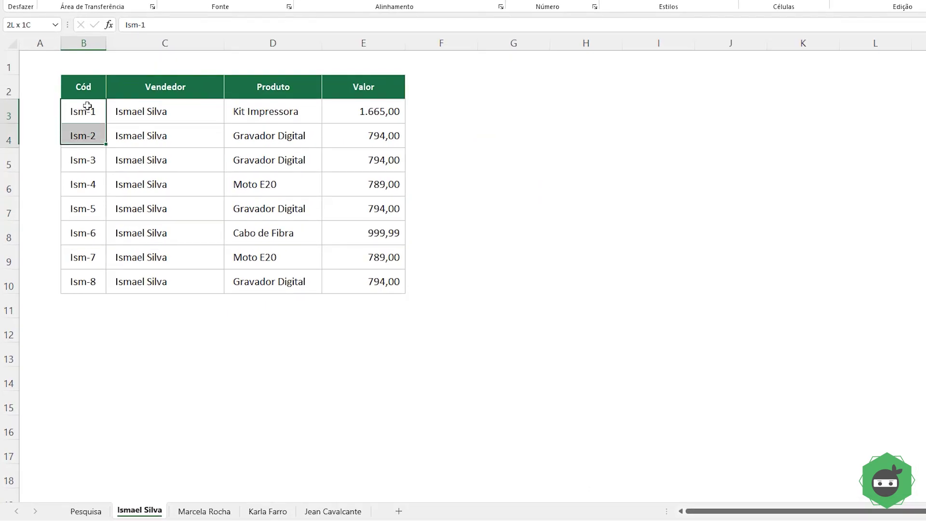
drag(198, 190, 352, 279)
click(32, 22)
text(Ismael)
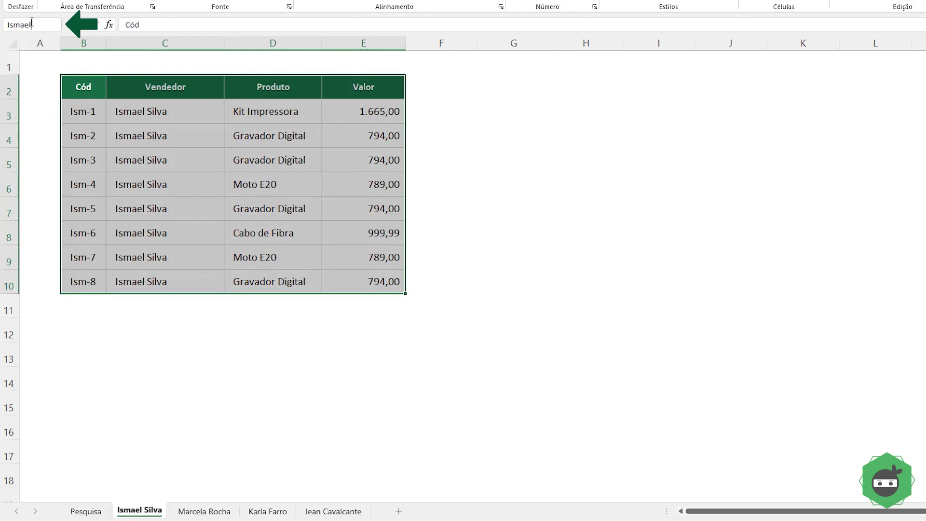
Step: Select the second seller's data B3:E13 and give it a range name
click(204, 511)
drag(83, 111, 337, 356)
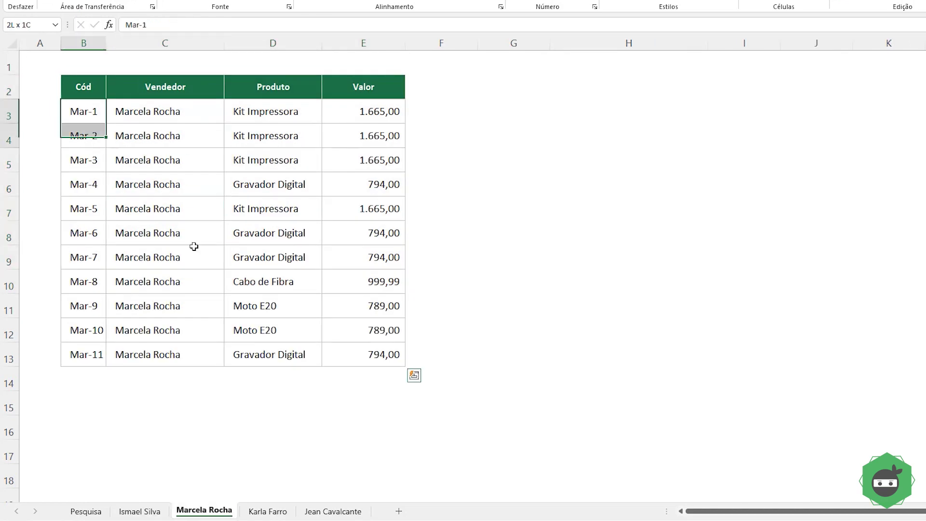
click(45, 26)
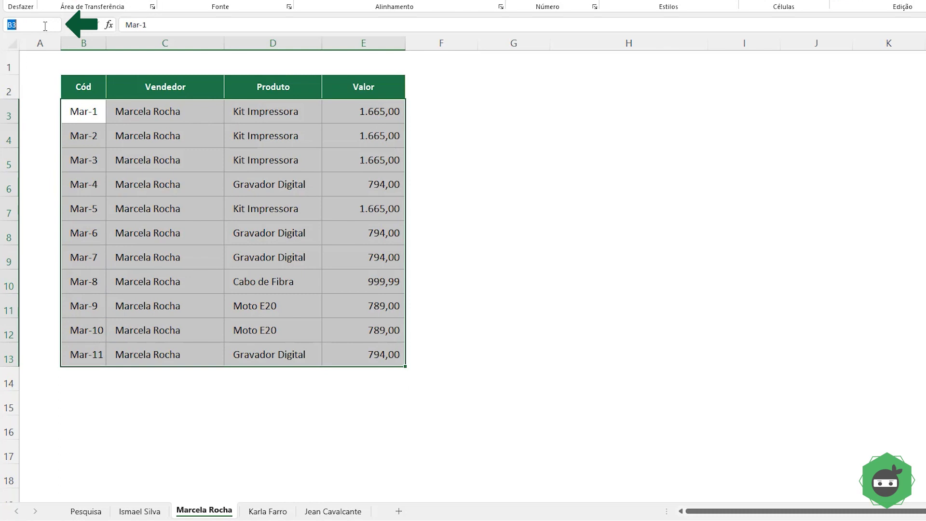
text(arcel)
key(Return)
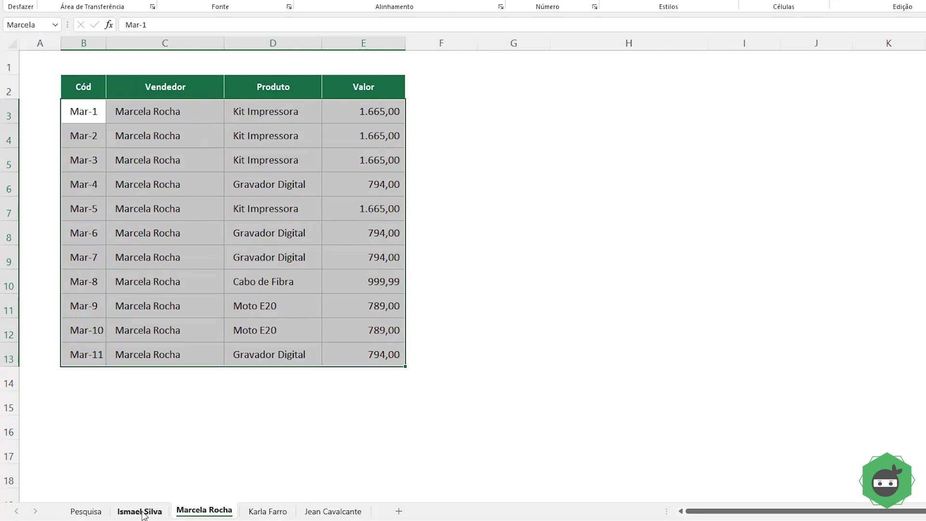
click(86, 511)
Step: Replace the formula's sheet-range arguments with the two sellers' named ranges and check the list
double_click(369, 110)
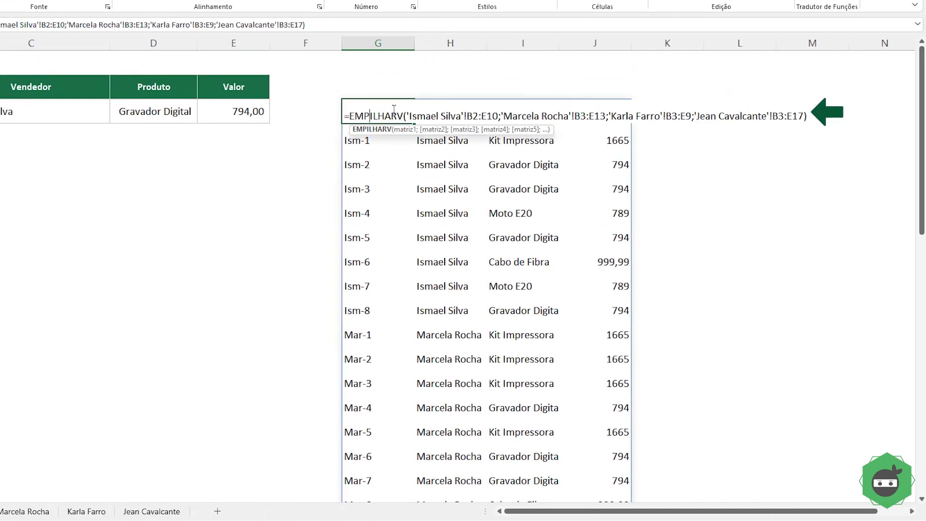
drag(407, 115, 807, 116)
key(Delete)
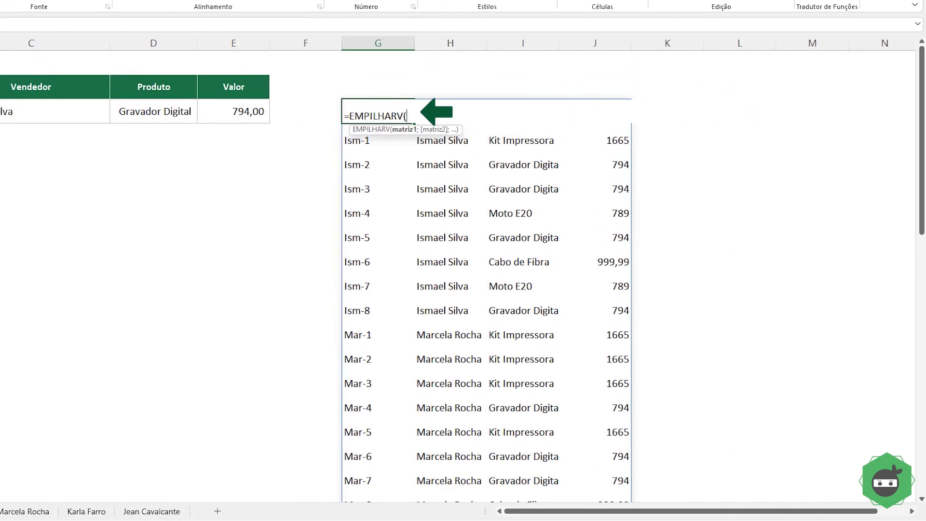
text(Ismael.)
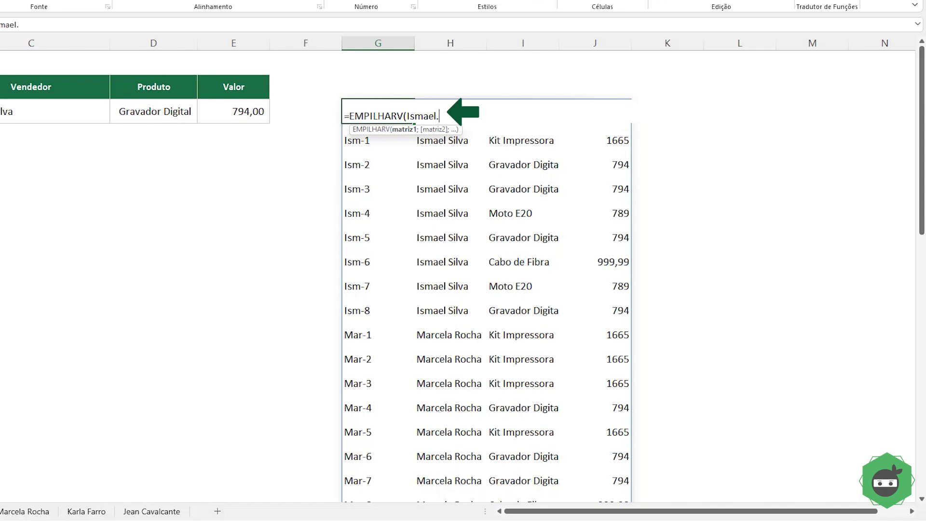
key(BackSpace)
text(;Marce)
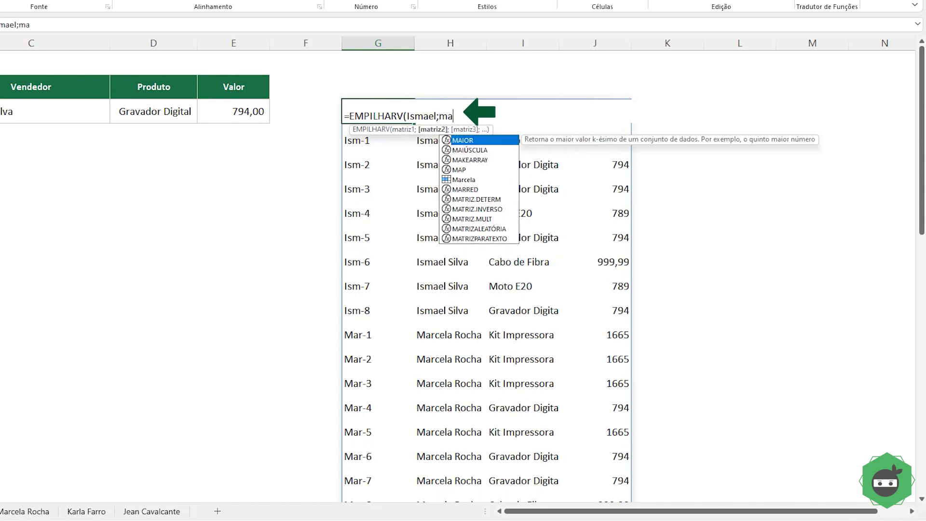
text(la))
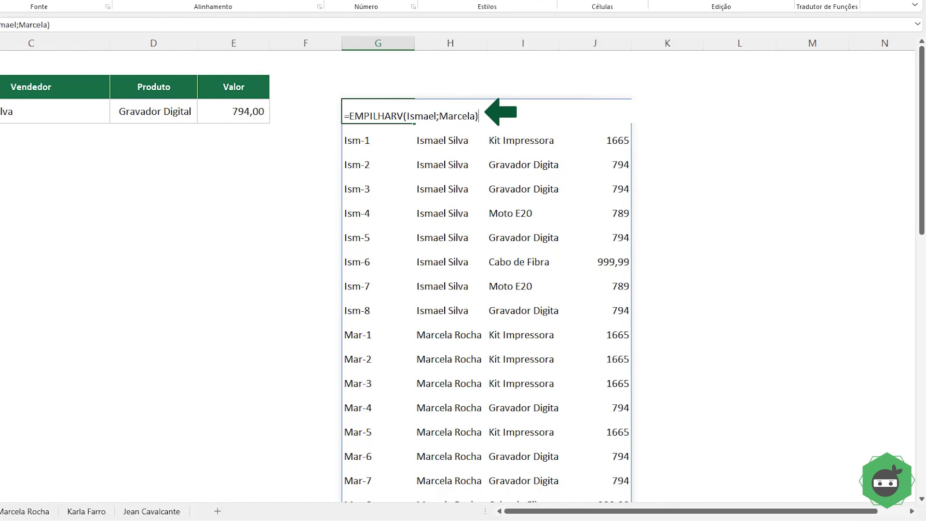
key(Return)
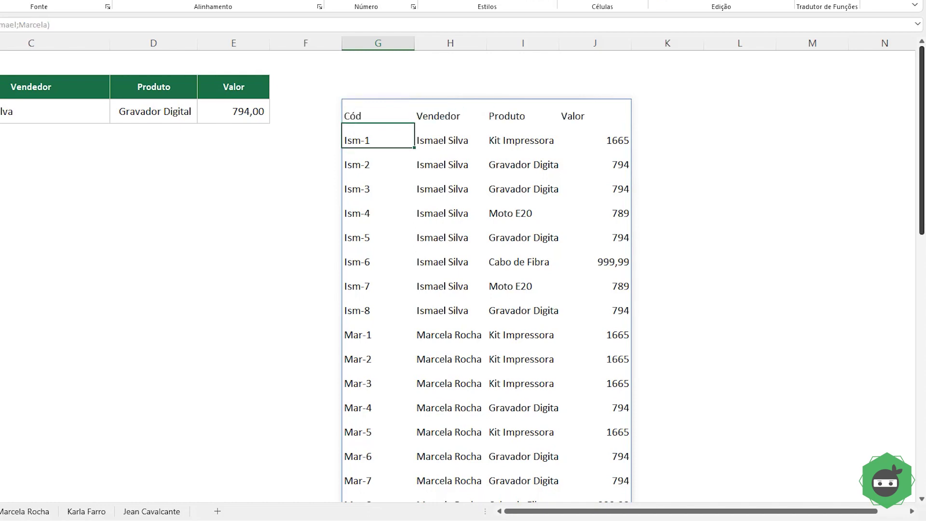
scroll(500, 250, down, 2)
scroll(497, 241, up, 2)
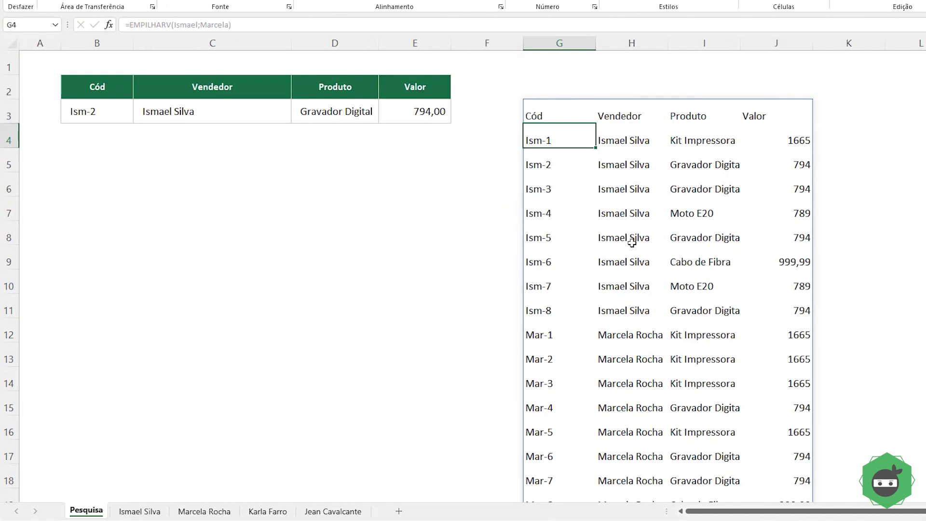
click(130, 513)
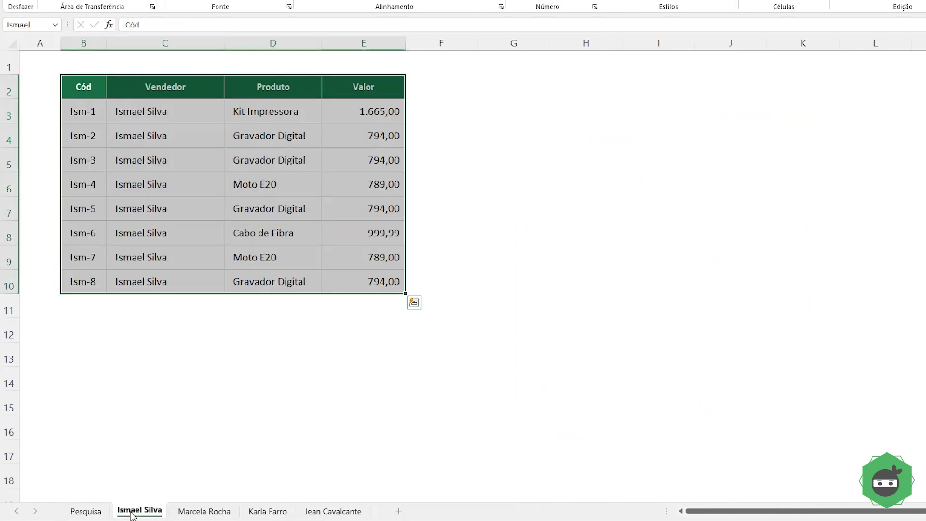
Step: Copy the Ism-8 row into row 11 and change its code to Ism-9
click(76, 115)
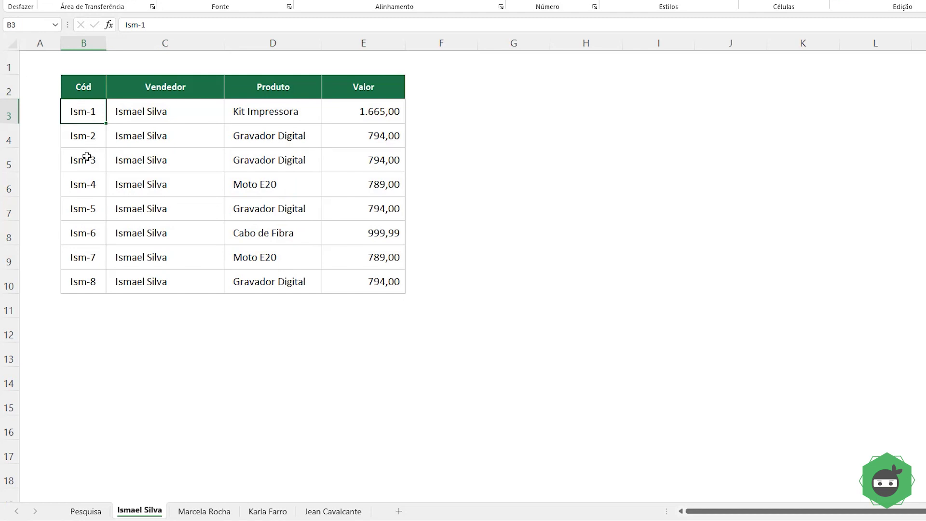
drag(89, 281, 333, 280)
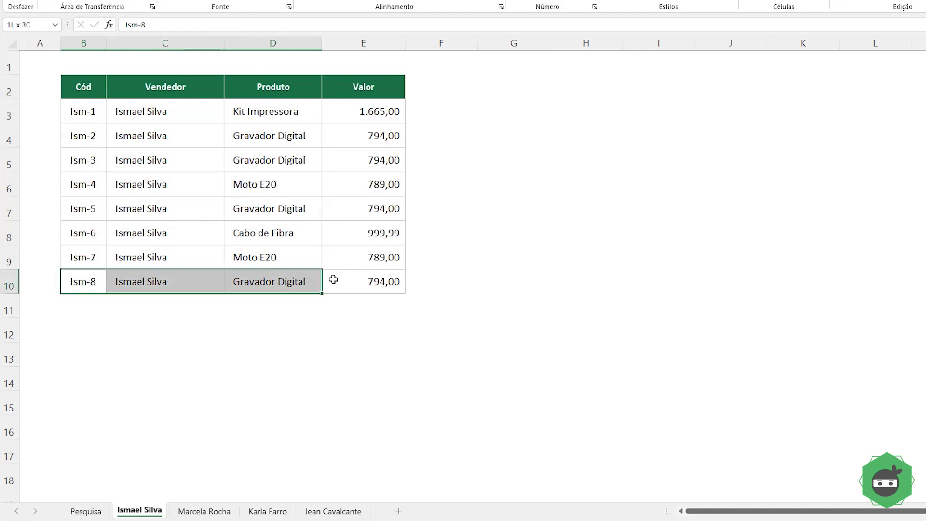
key(ctrl+c)
drag(120, 303, 89, 302)
key(ctrl+v)
double_click(93, 306)
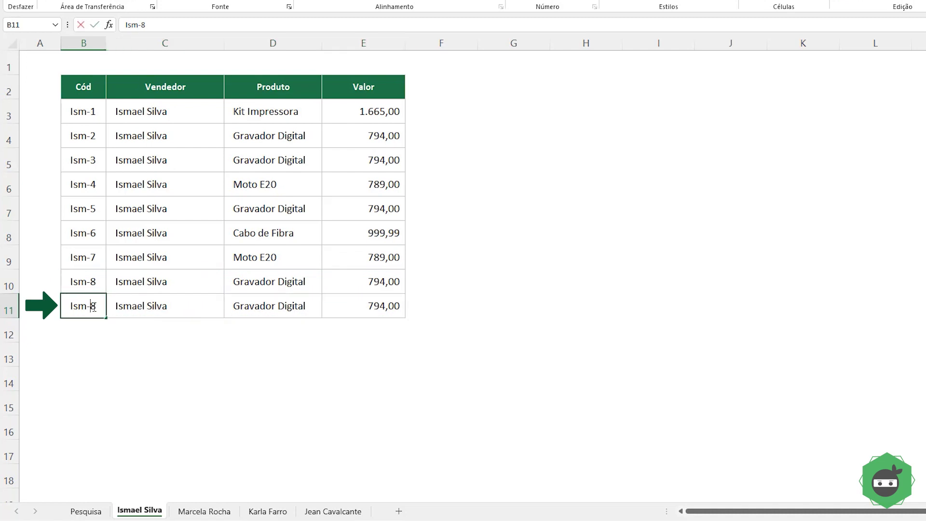
key(BackSpace)
text(9)
key(Return)
Step: Select the first seller's named range from the Name Box and compare it with the table including Ism-9
drag(152, 306, 372, 306)
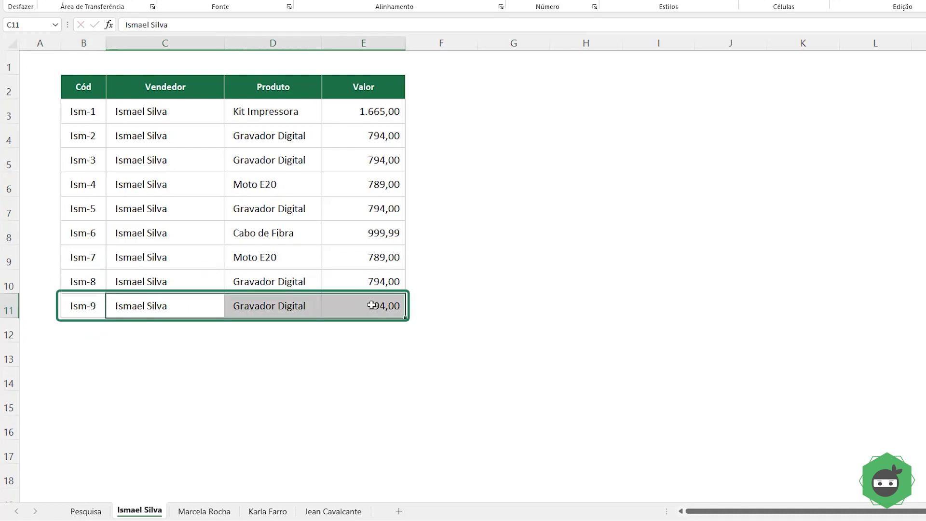
click(95, 94)
click(55, 24)
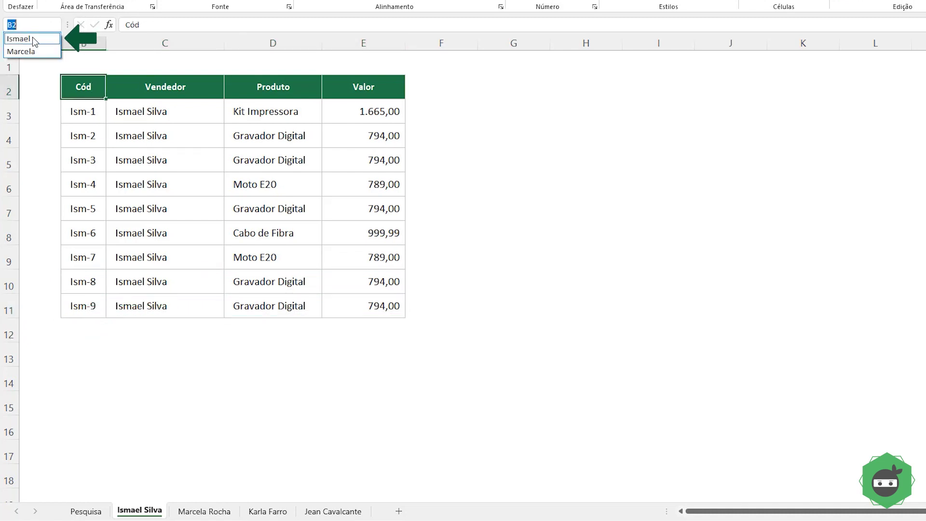
click(17, 35)
drag(83, 87, 362, 313)
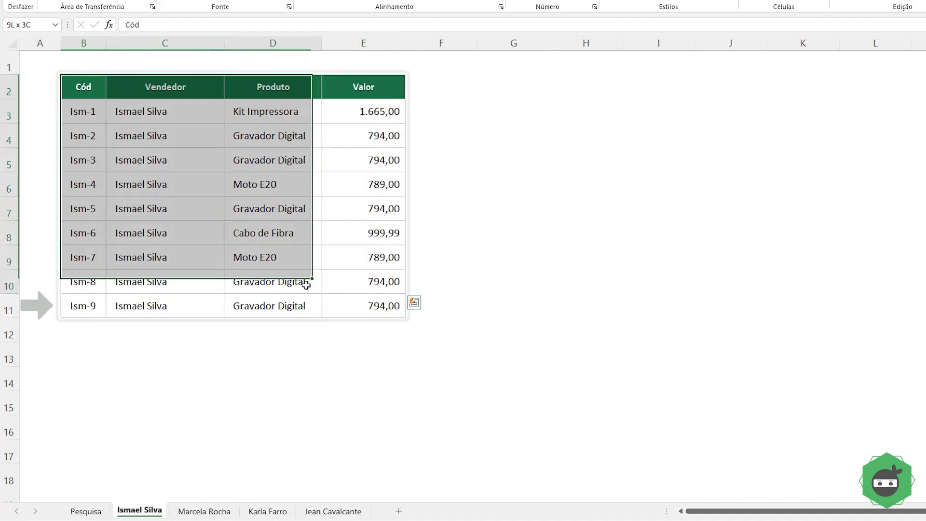
click(86, 86)
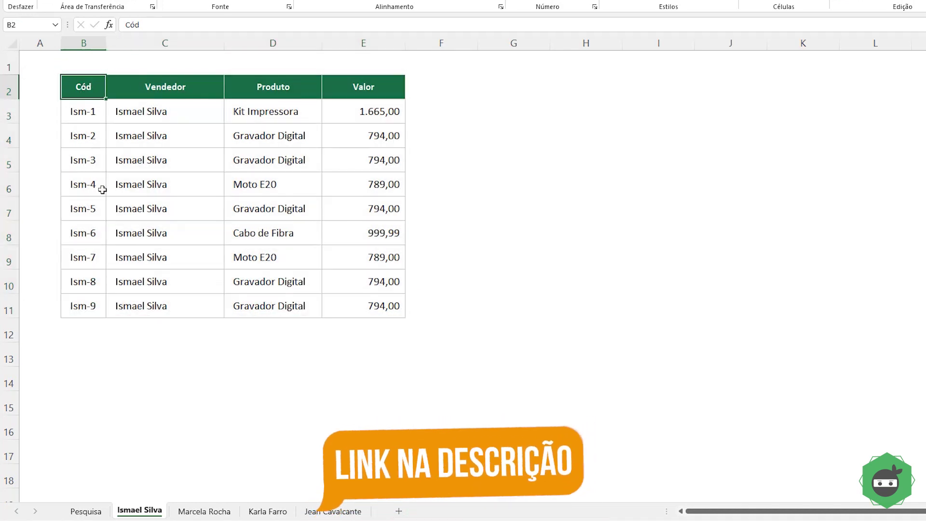
Step: Inspect the EMPILHARV spill formula on Pesquisa, then delete the stacked list in columns G:J
click(85, 511)
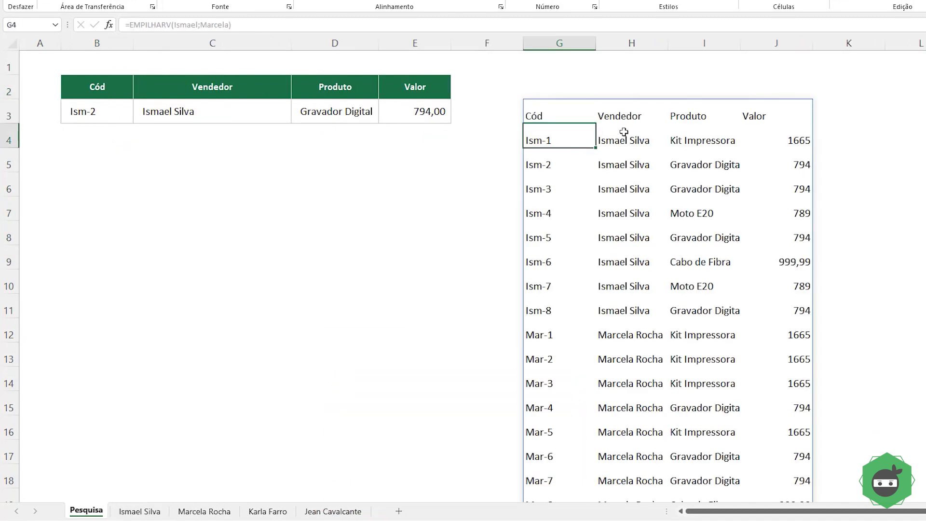
click(552, 115)
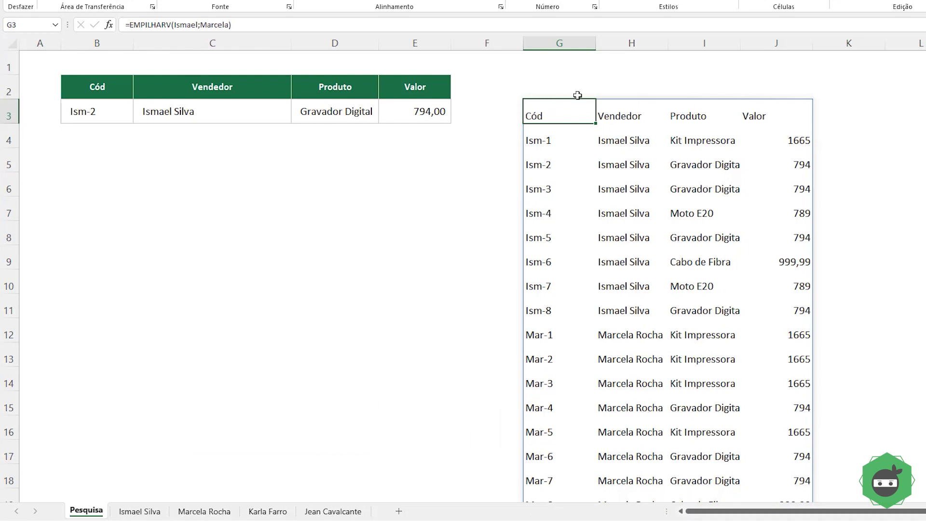
double_click(554, 114)
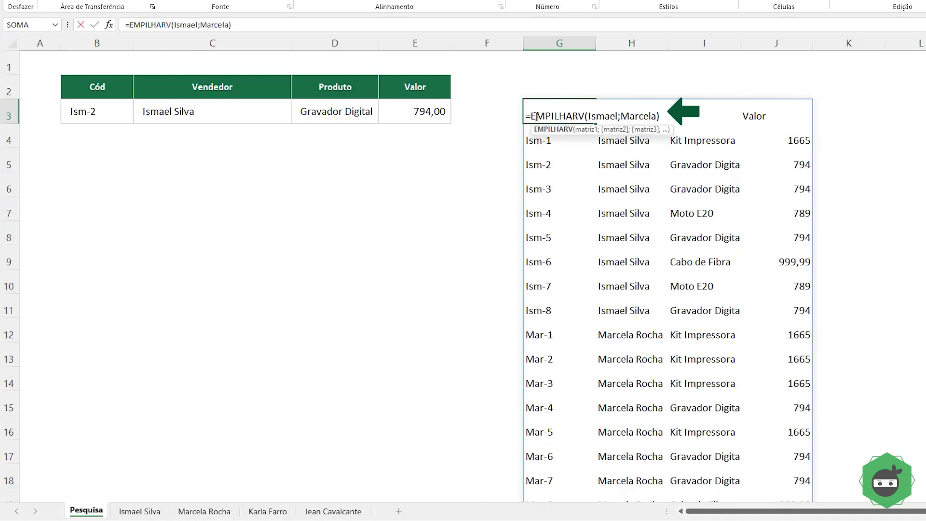
drag(537, 116, 661, 116)
key(Escape)
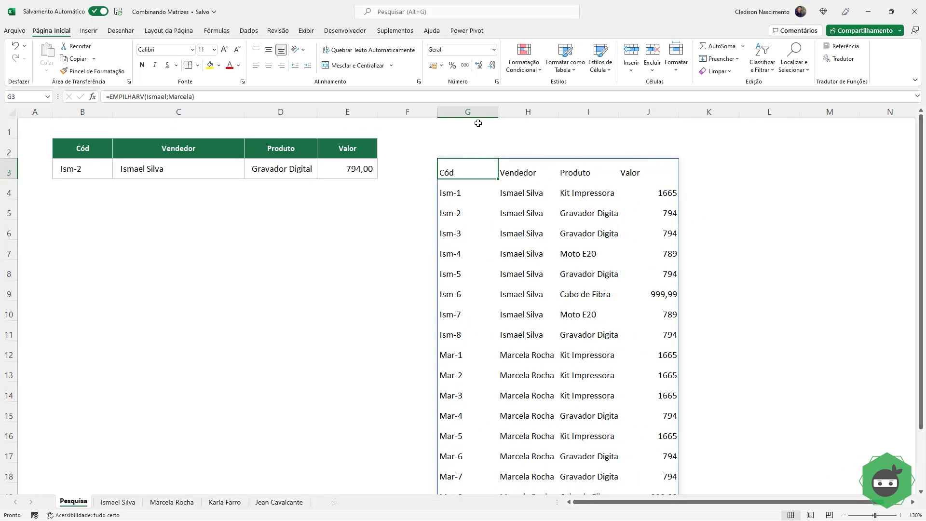
drag(478, 114, 599, 111)
click(455, 180)
drag(468, 111, 649, 112)
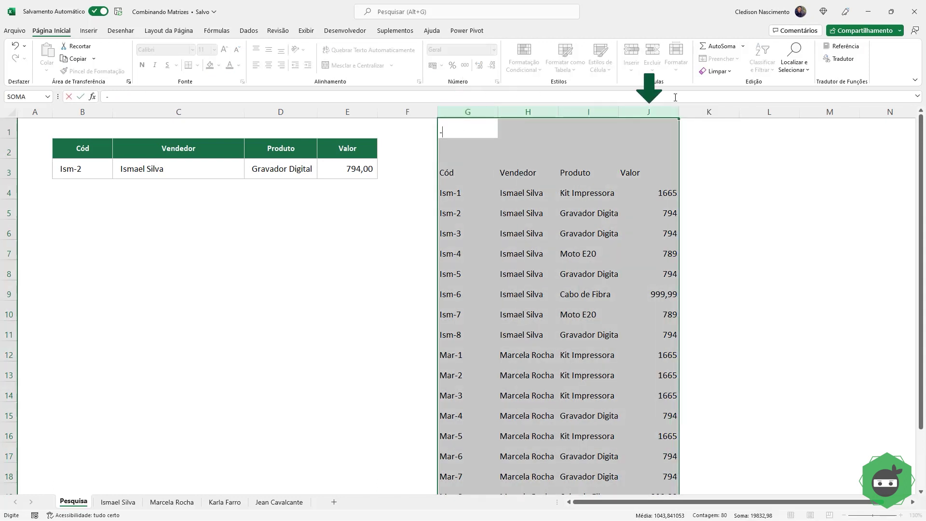
key(Delete)
Step: Clear the old Vendedor, Produto and Valor results from C3:E3
drag(155, 168, 357, 168)
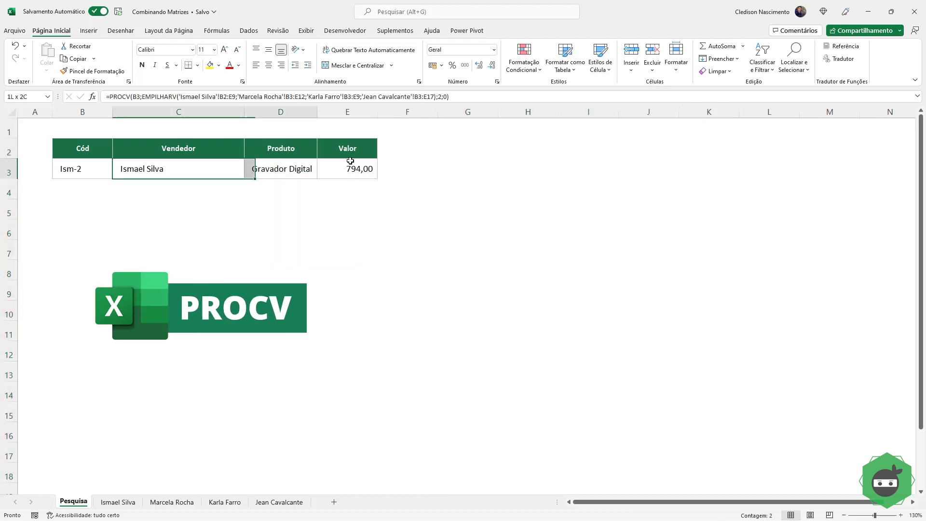
key(Delete)
click(200, 167)
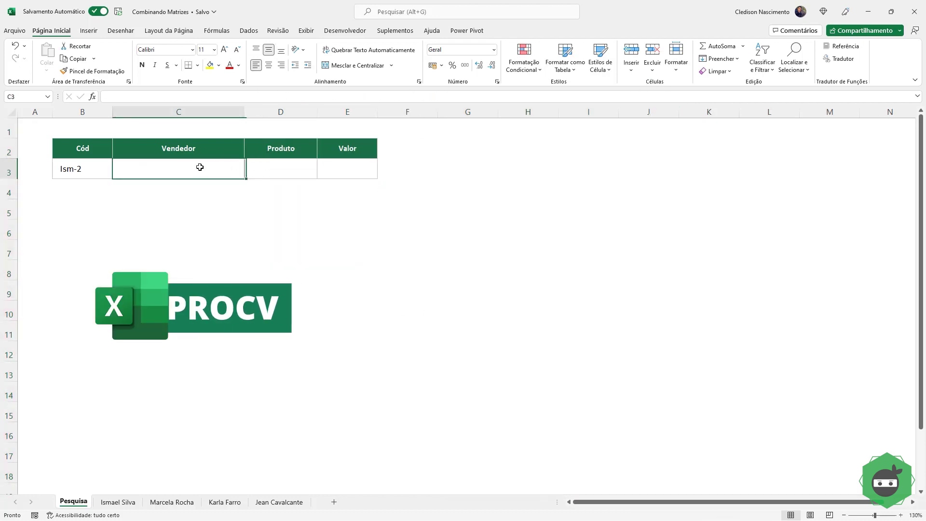
click(72, 169)
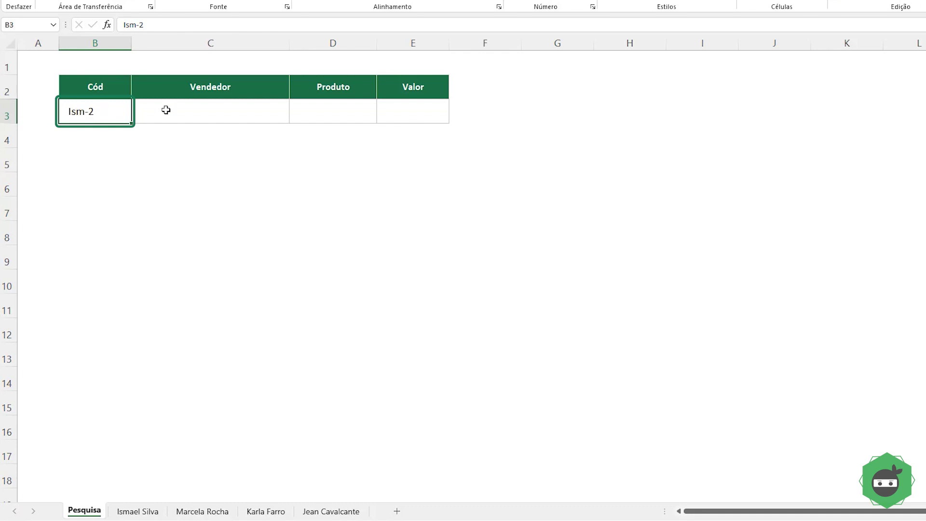
click(168, 109)
Step: In C3, begin =PROCV(B3;EMPILHARV(Ismael;Marcela; to stack the first two seller tables
text(=)
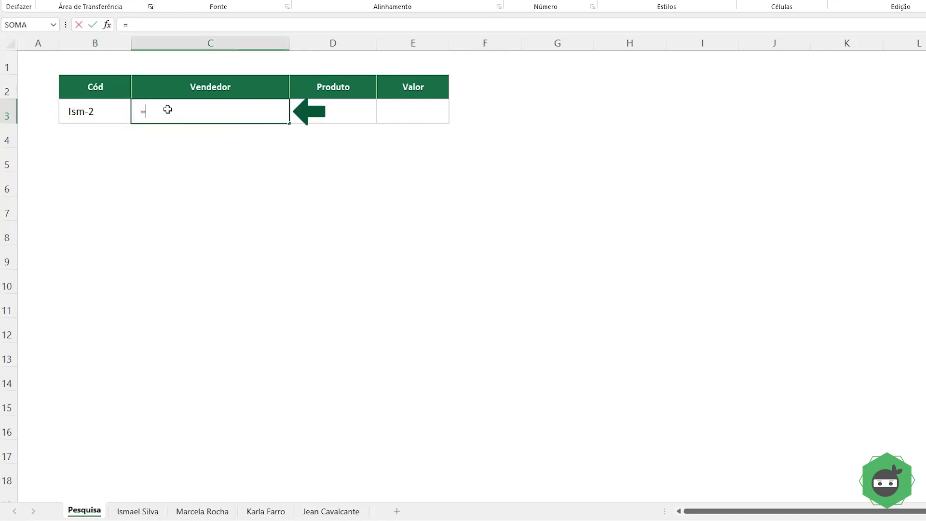
text(procv)
key(Tab)
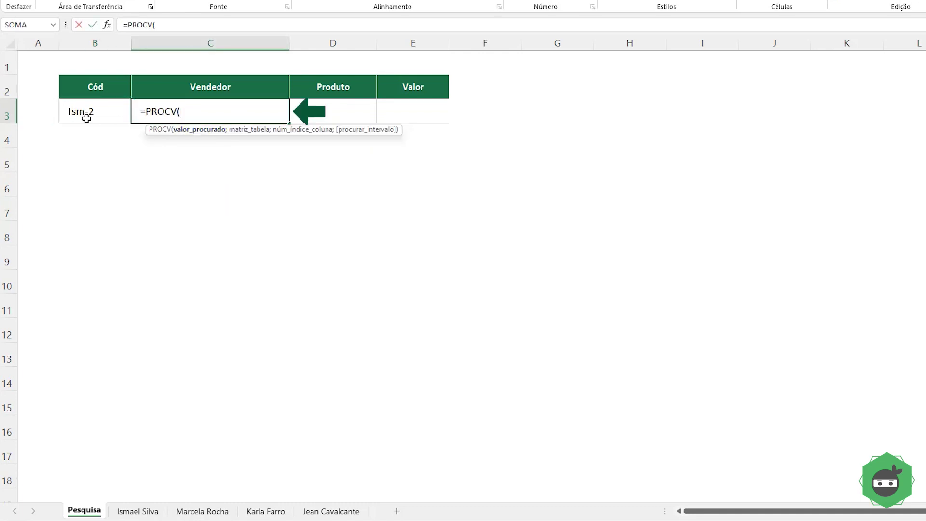
click(83, 117)
text(;)
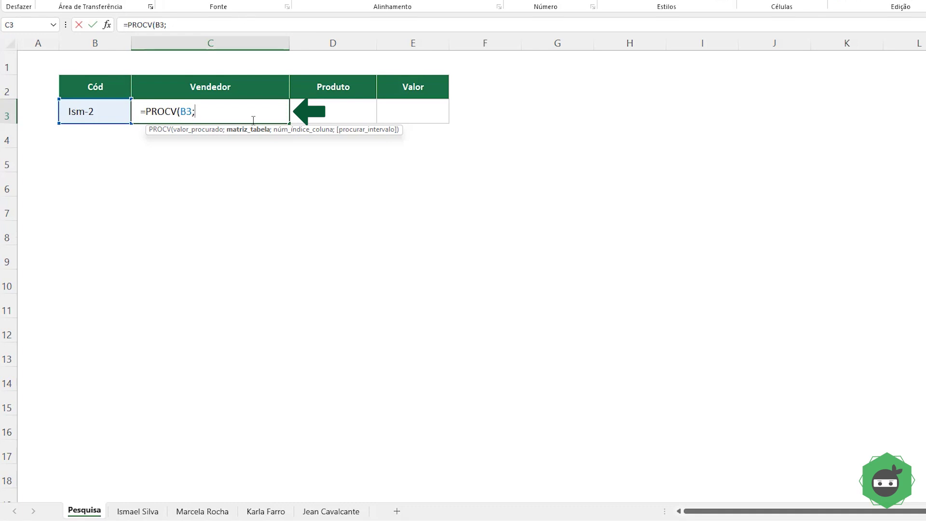
text(em)
key(Tab)
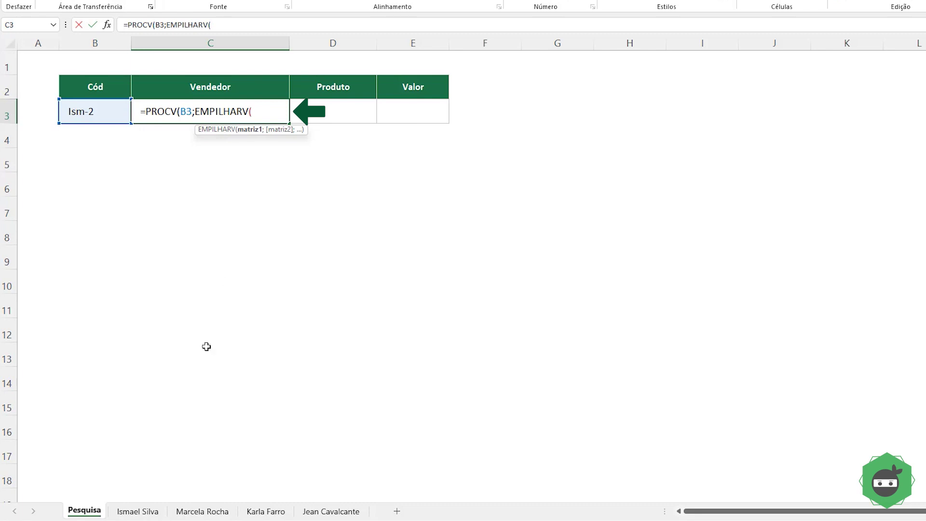
text(Is)
key(Tab)
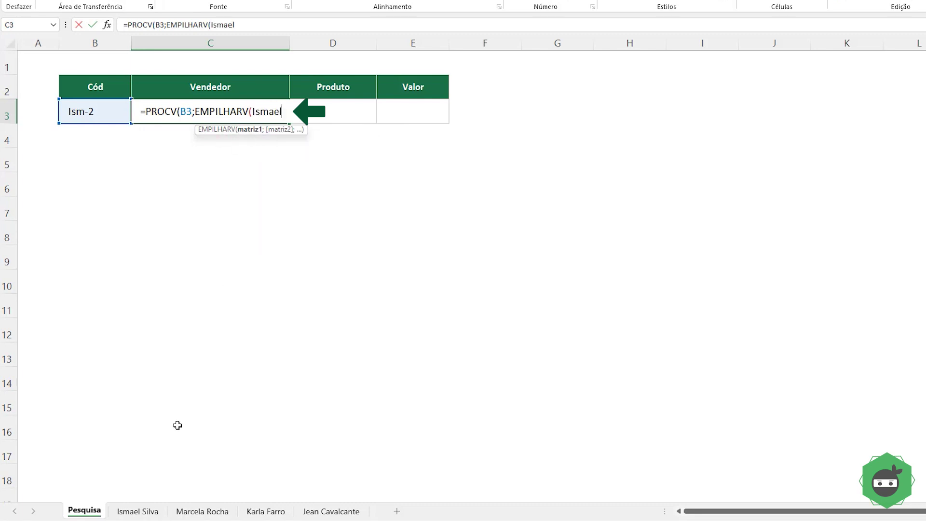
text(;mar)
key(Tab)
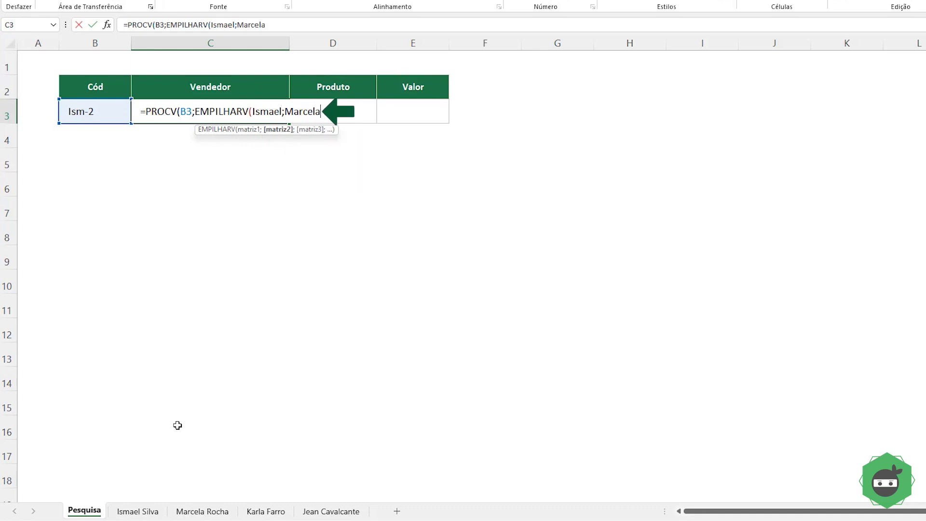
text(;)
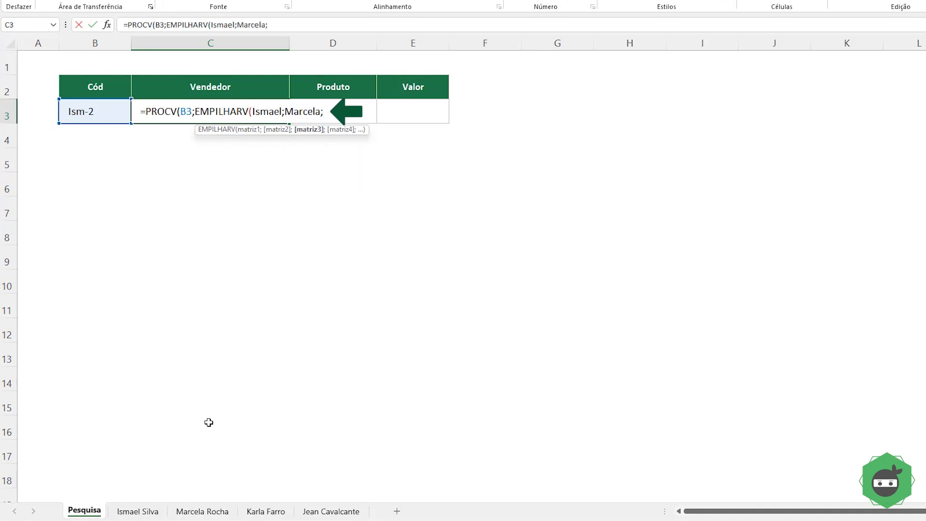
Step: Add the Kar sheet's B3:E9 table to the EMPILHARV stack
click(267, 511)
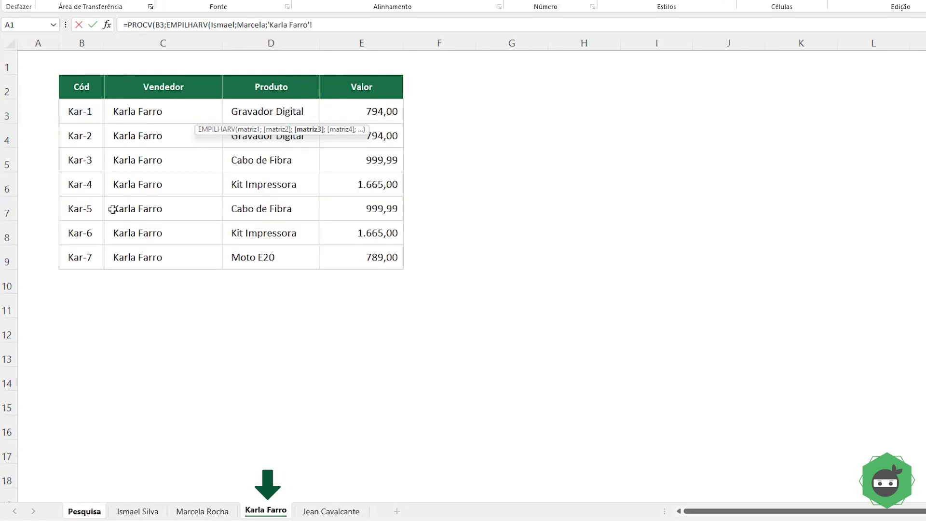
click(80, 113)
key(ctrl+shift+Right)
key(ctrl+shift+Down)
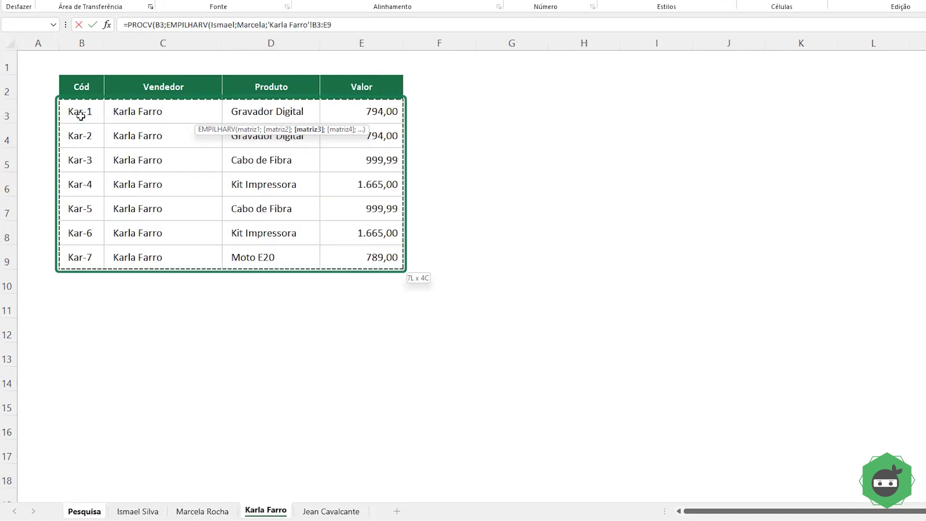
text(;)
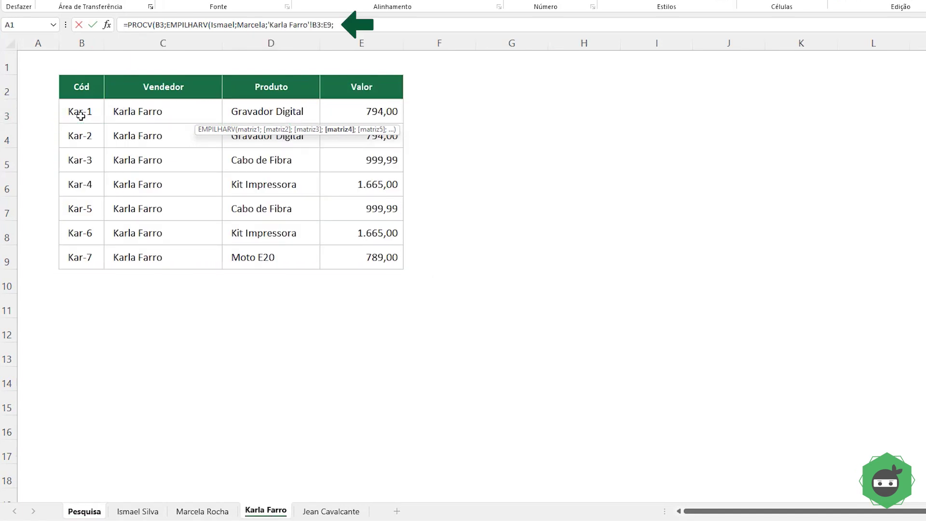
Step: Add the Jea sheet's B3:E17 table and finish with column 2, exact match (;2;0)
click(331, 511)
click(77, 115)
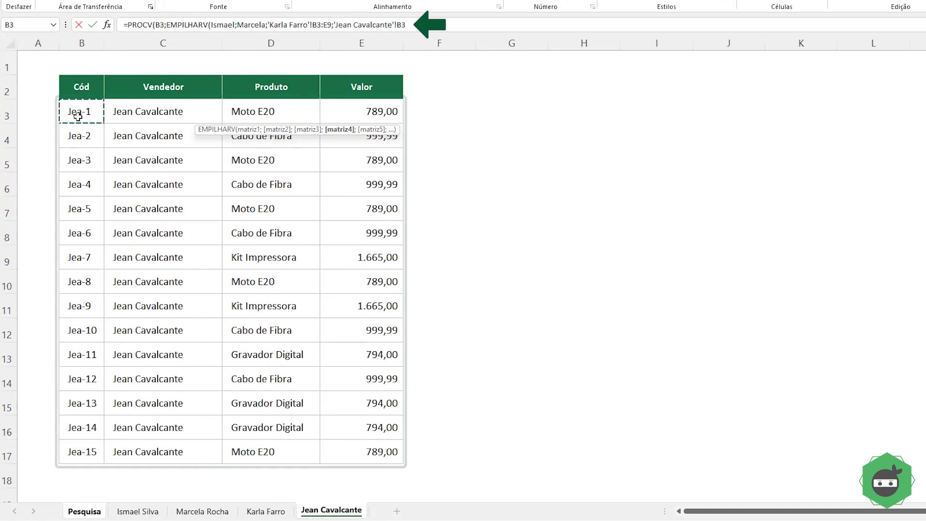
key(ctrl+shift+Right)
key(ctrl+shift+Down)
text())
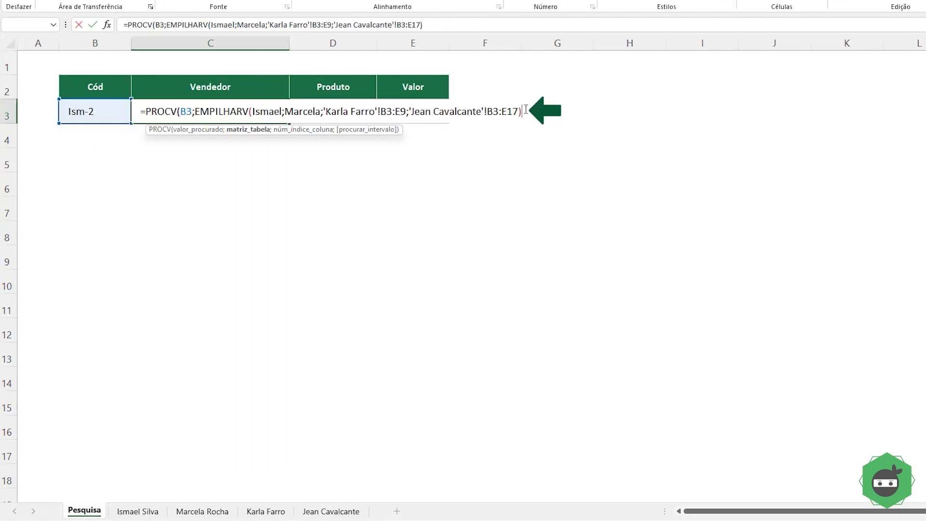
text(;)
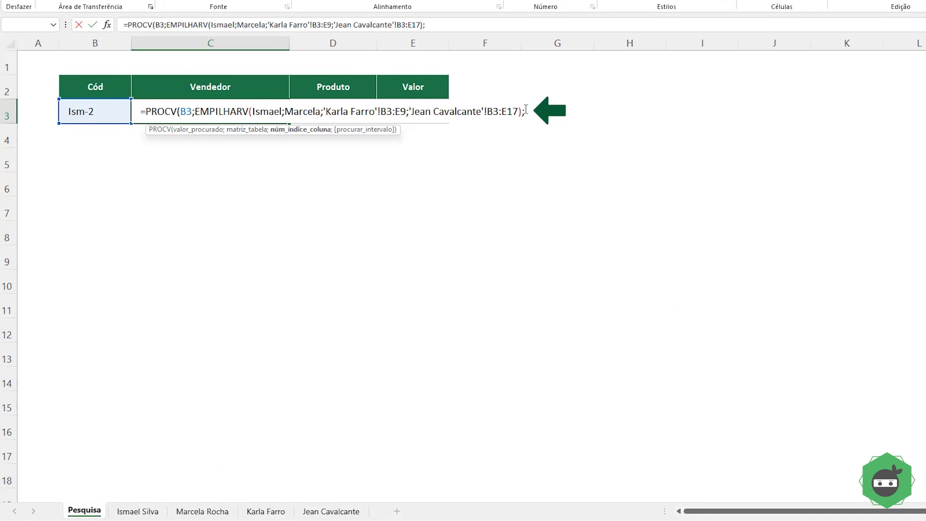
text(2;0)
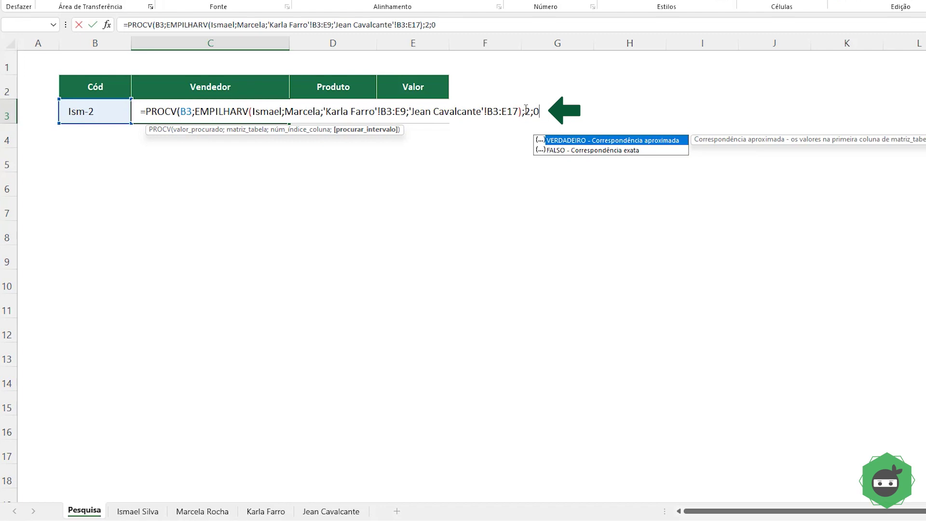
text())
key(Return)
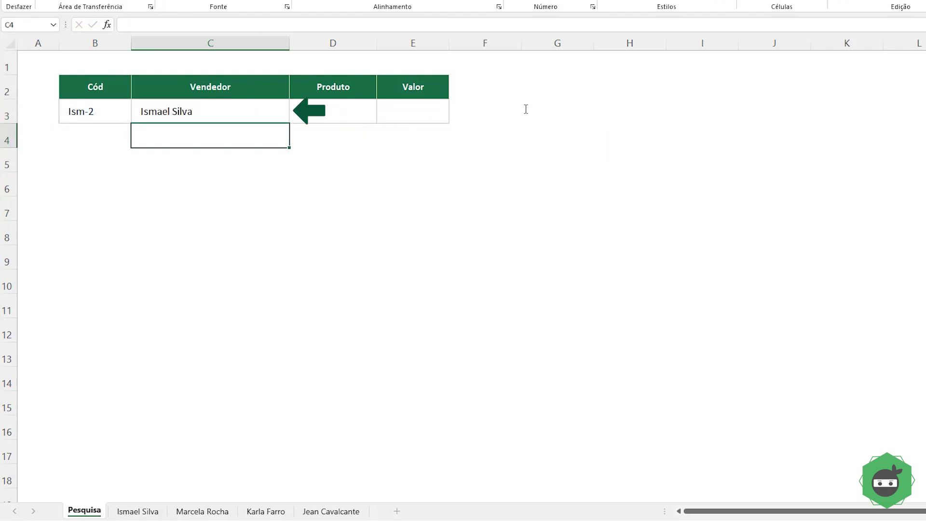
Step: Copy the C3 lookup formula into D3 for the Produto result
triple_click(211, 108)
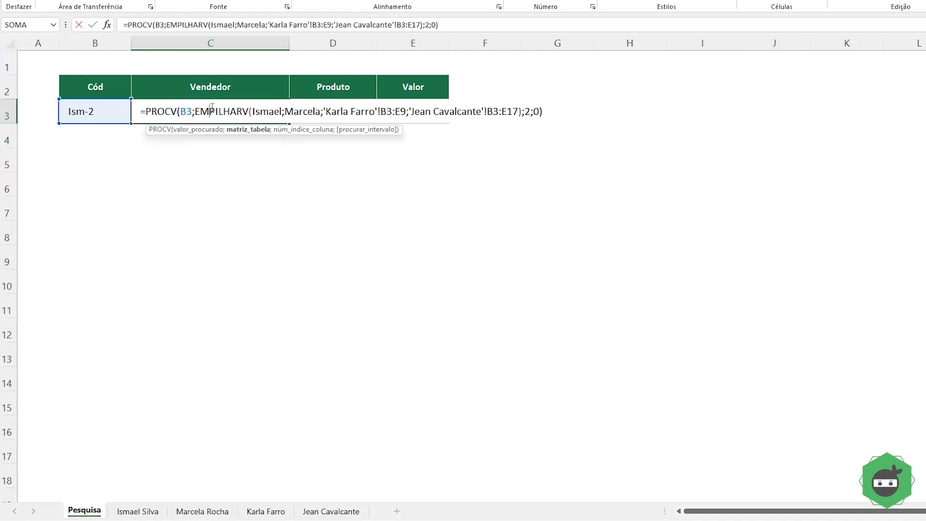
key(ctrl+c)
key(Escape)
double_click(320, 109)
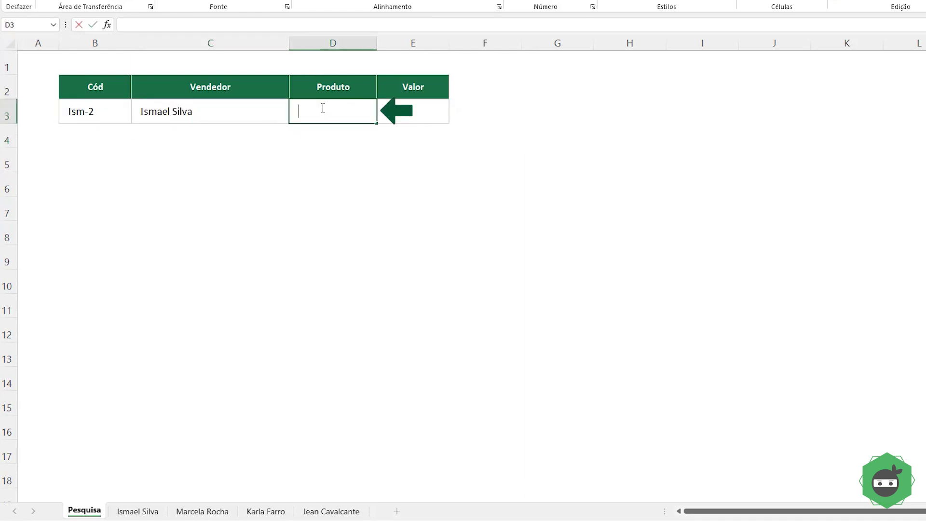
key(ctrl+v)
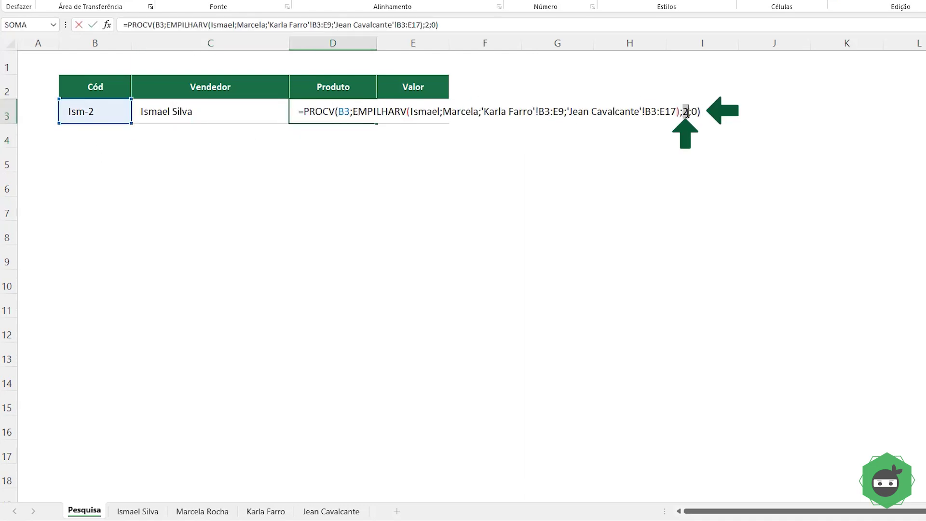
key(Return)
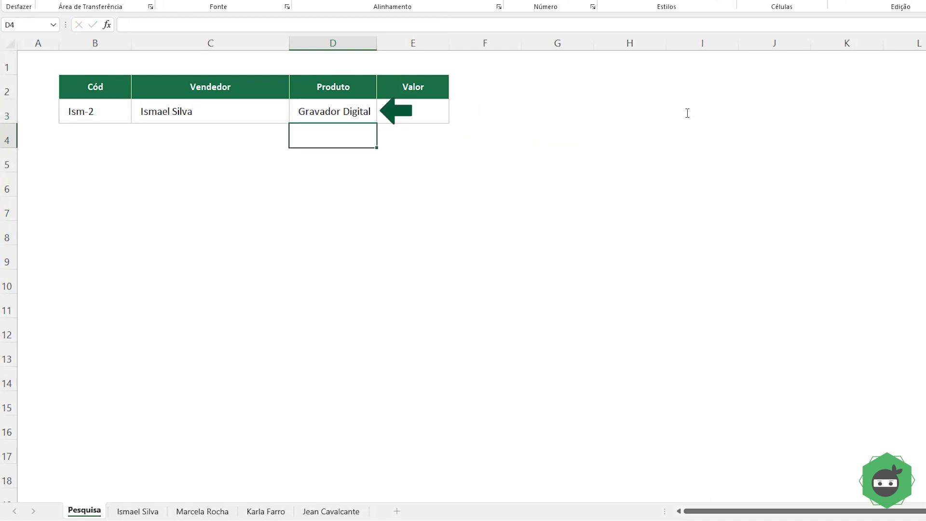
Step: Paste the formula into E3 with column index 4 for the Valor, and AutoFit column C
double_click(422, 111)
key(ctrl+v)
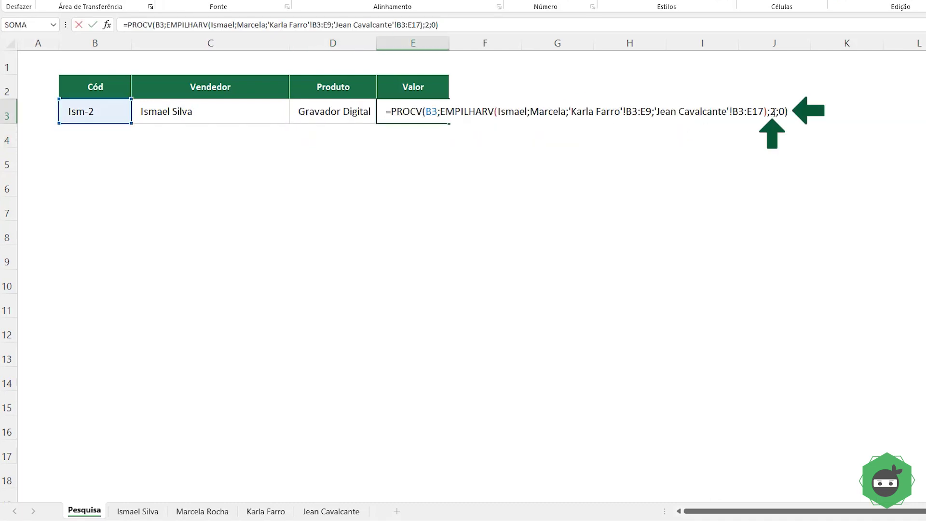
click(772, 112)
text(4)
key(Return)
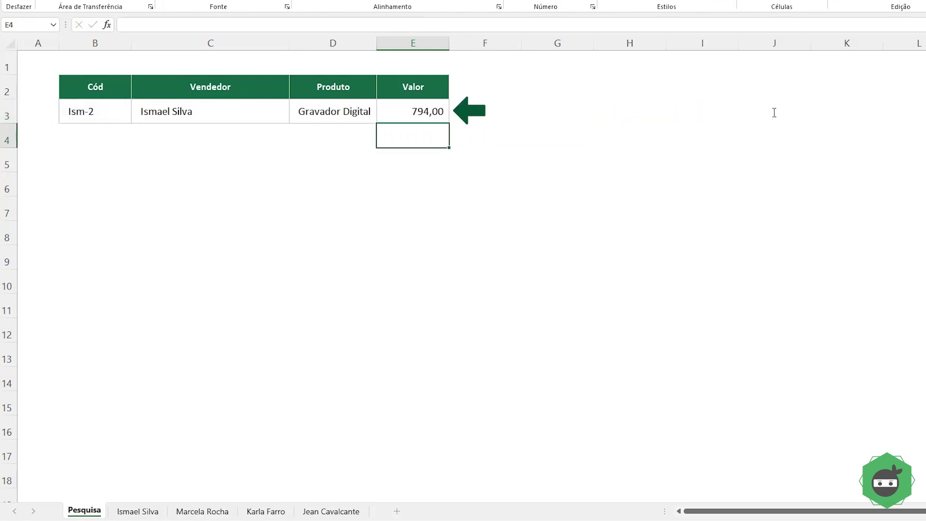
double_click(287, 41)
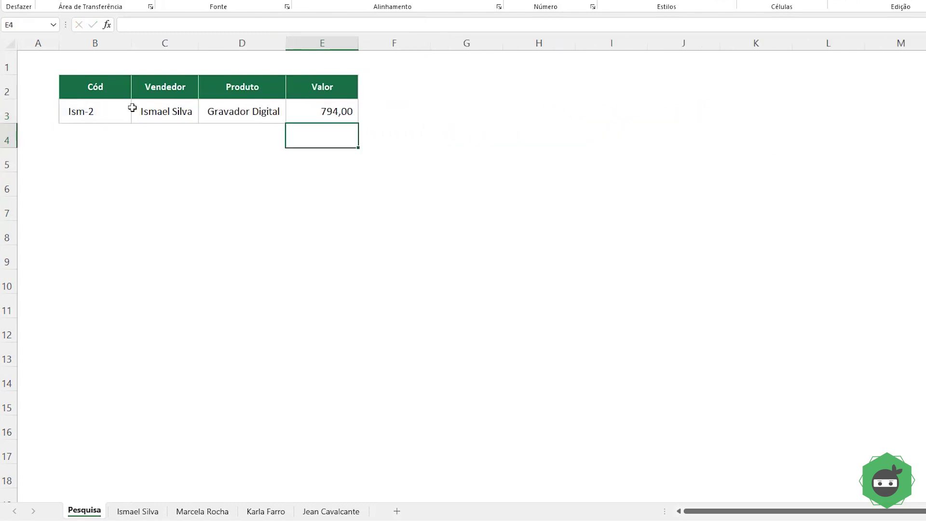
click(124, 108)
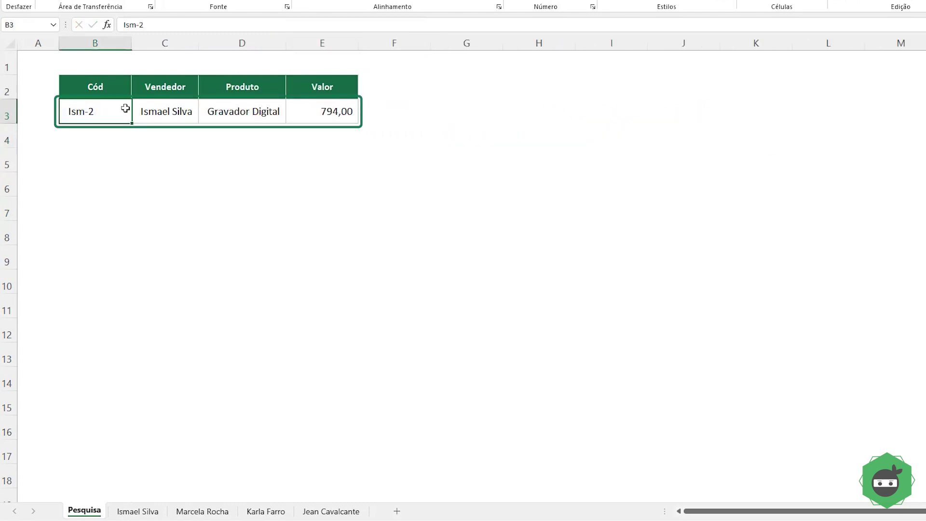
Step: Review the Ism codes, then change the B3 code from Ism-2 to Jea-2
click(137, 512)
drag(80, 112, 79, 184)
click(82, 511)
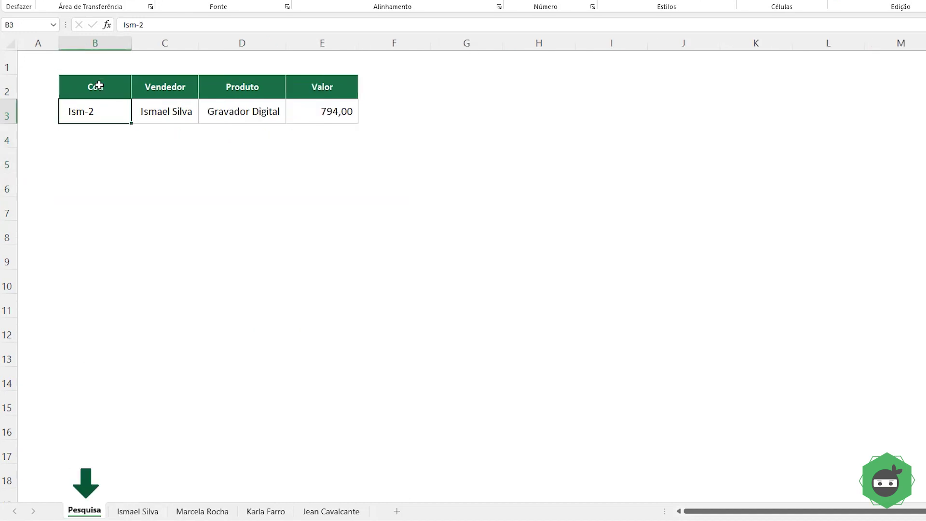
double_click(80, 111)
drag(85, 112, 59, 113)
text(J)
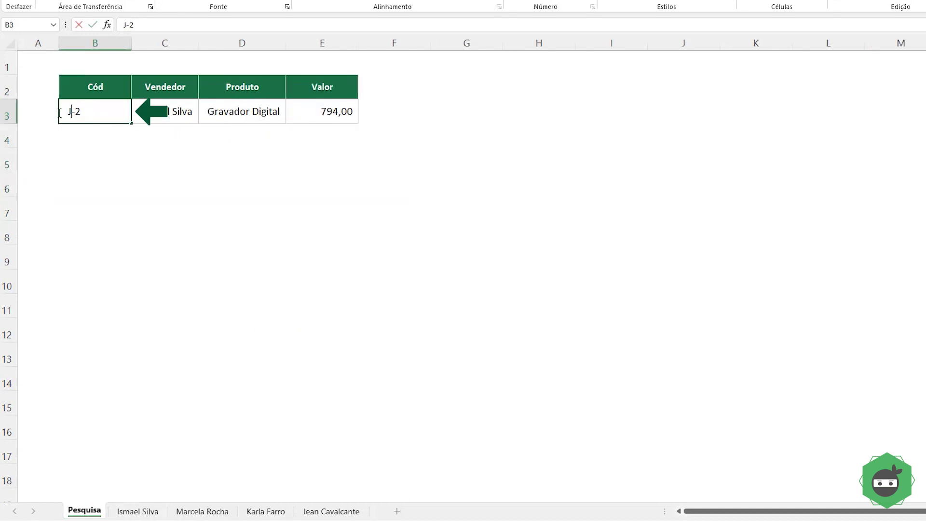
text(ea4)
key(BackSpace)
key(Return)
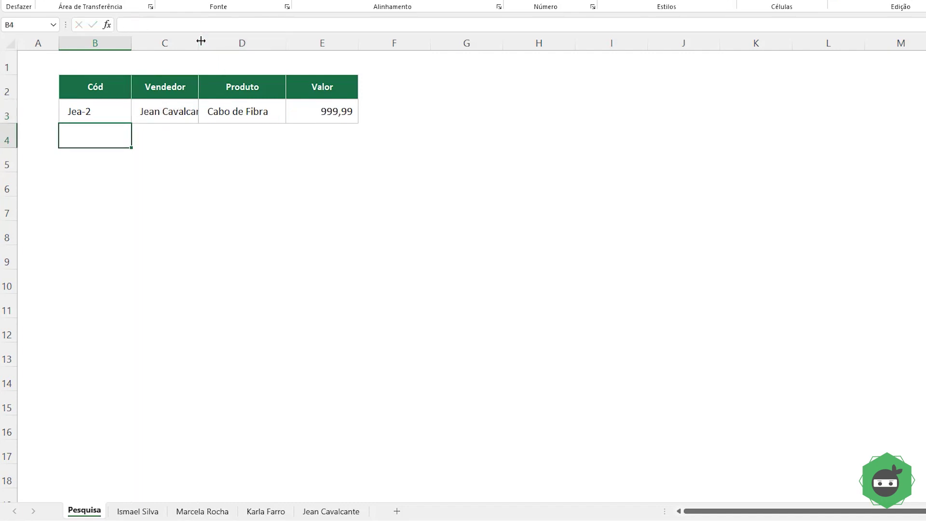
Step: Widen column C and verify the Jea-2 results against the Jea sheet, value 999,99
double_click(198, 43)
drag(120, 103, 321, 112)
click(205, 117)
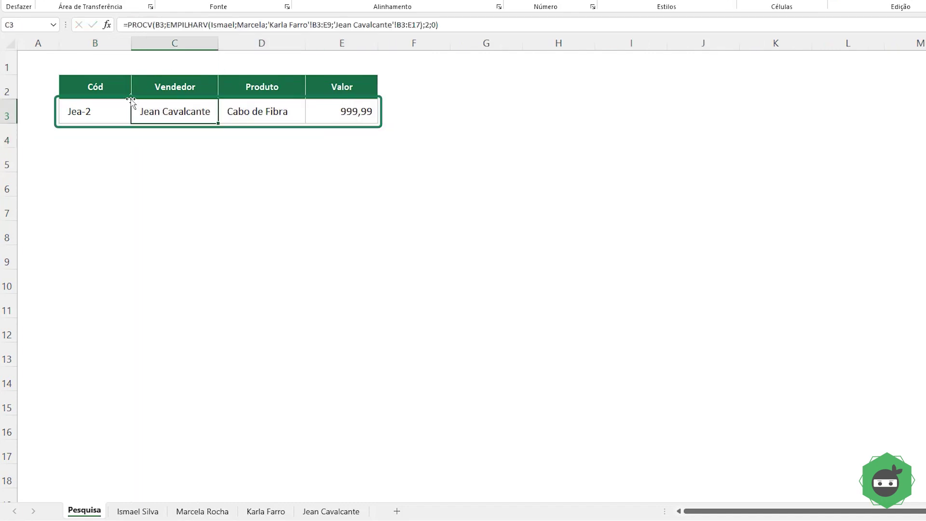
key(Left)
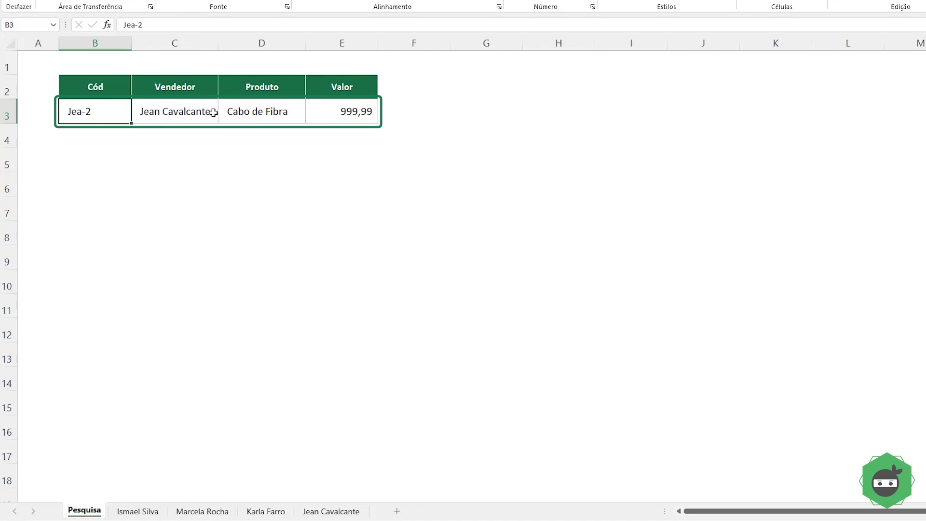
key(Right)
key(Right)
key(Right)
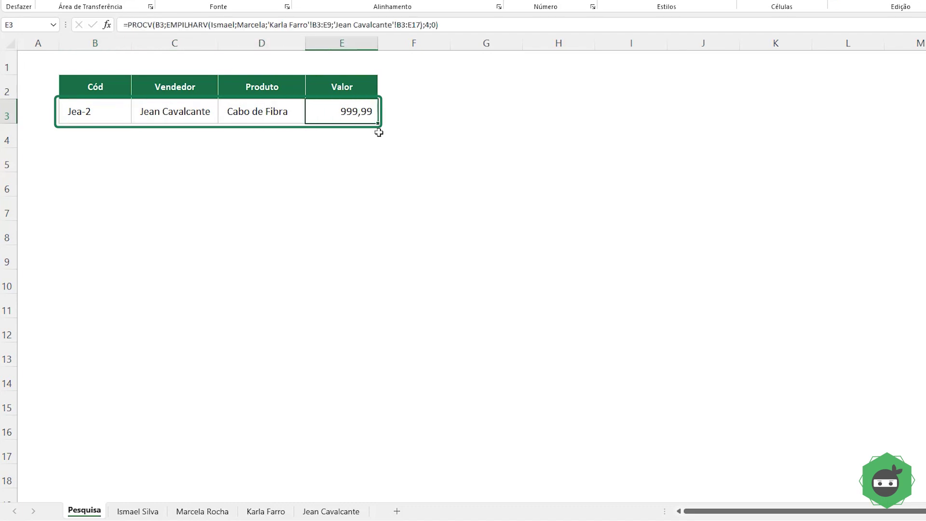
click(331, 512)
click(94, 140)
drag(95, 139, 258, 135)
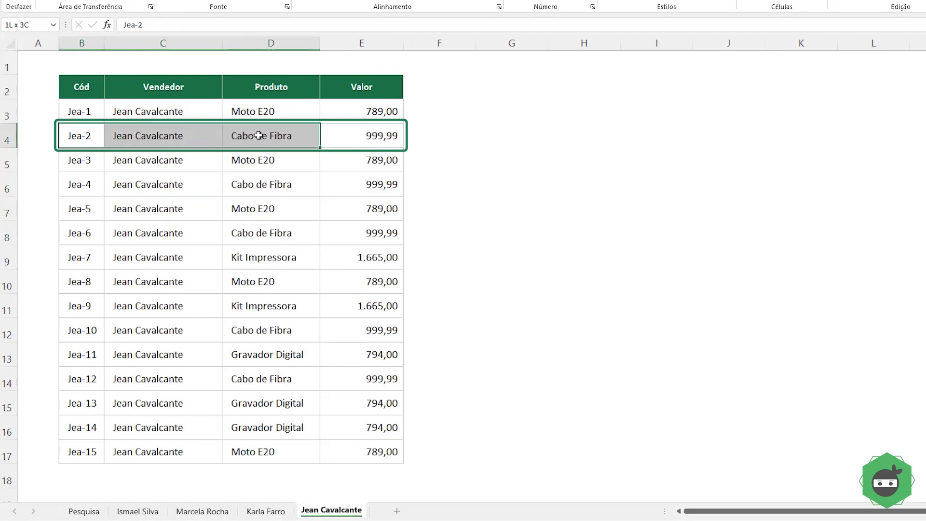
click(358, 132)
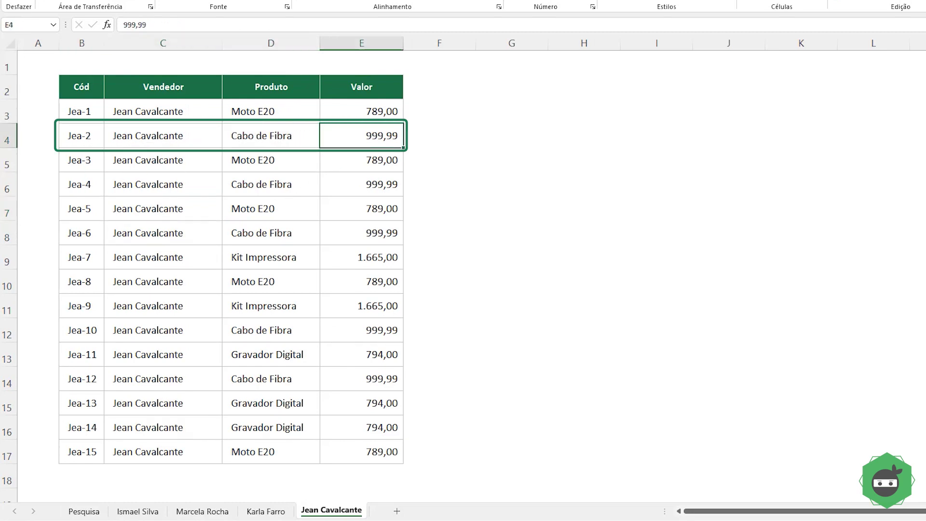
Step: Review the Kar-3 and Kar-4 rows on the Kar sheet
click(266, 512)
click(86, 159)
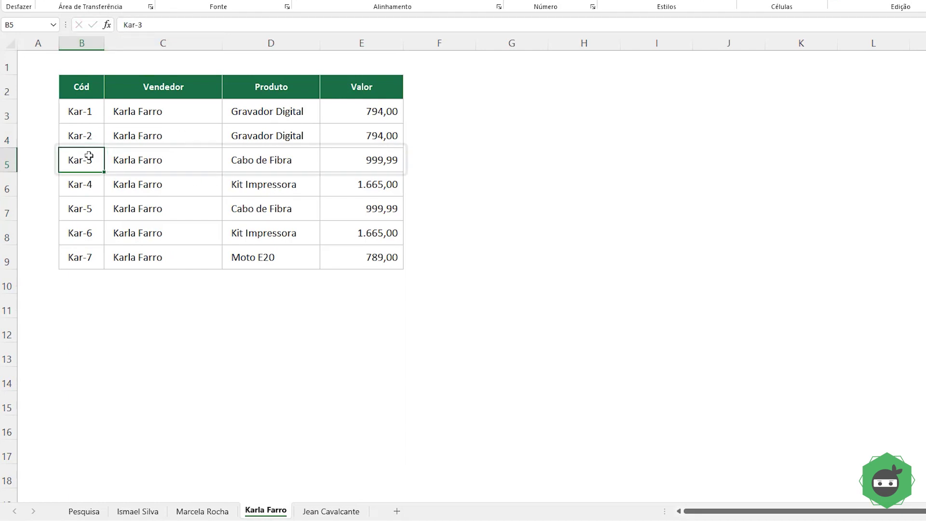
drag(88, 156, 326, 158)
click(99, 183)
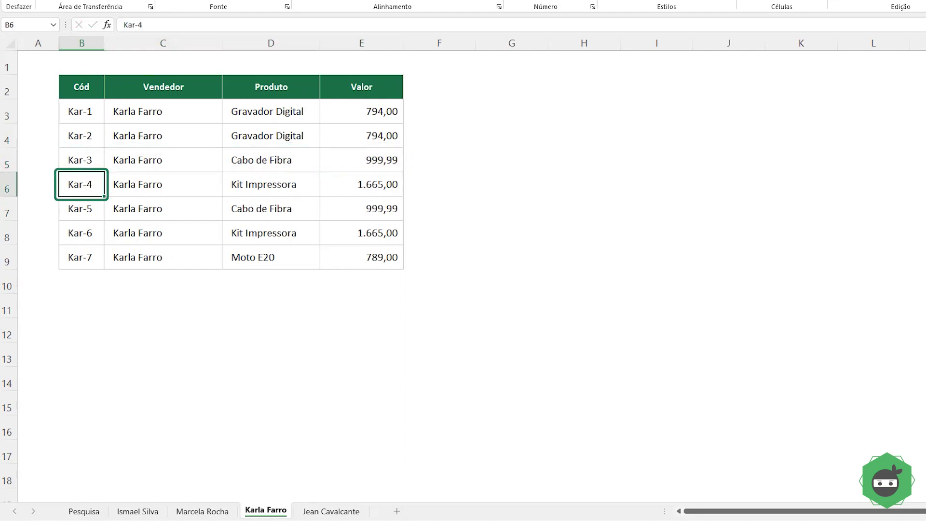
drag(165, 183, 340, 184)
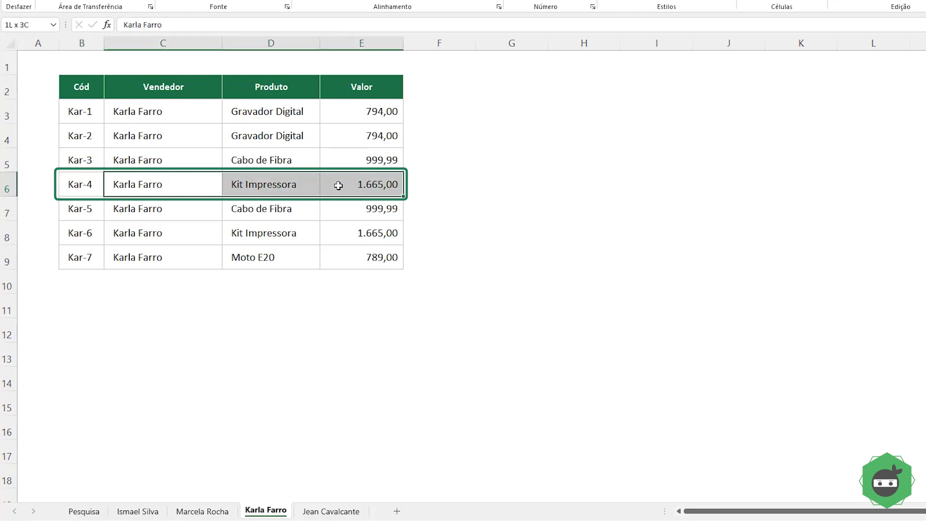
Step: Enter Kar-4 in B3 and check it returns Kit Impressora and 1.665,00
click(85, 511)
click(113, 112)
double_click(113, 111)
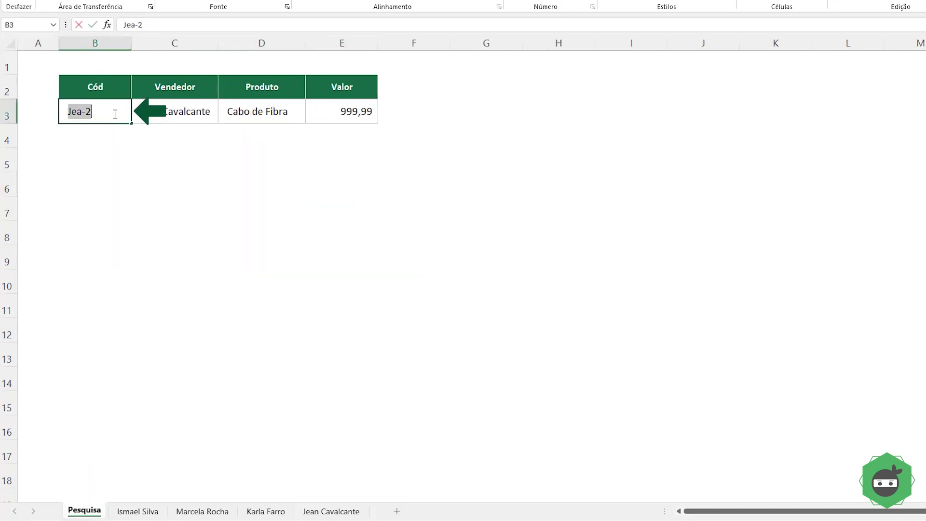
text(Kar-4)
key(Tab)
key(Tab)
click(156, 107)
click(289, 109)
click(359, 110)
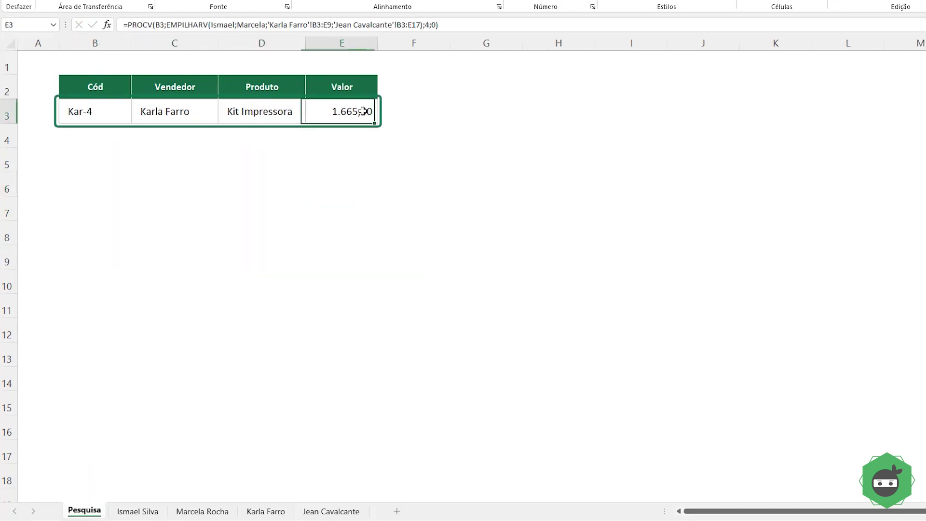
click(87, 87)
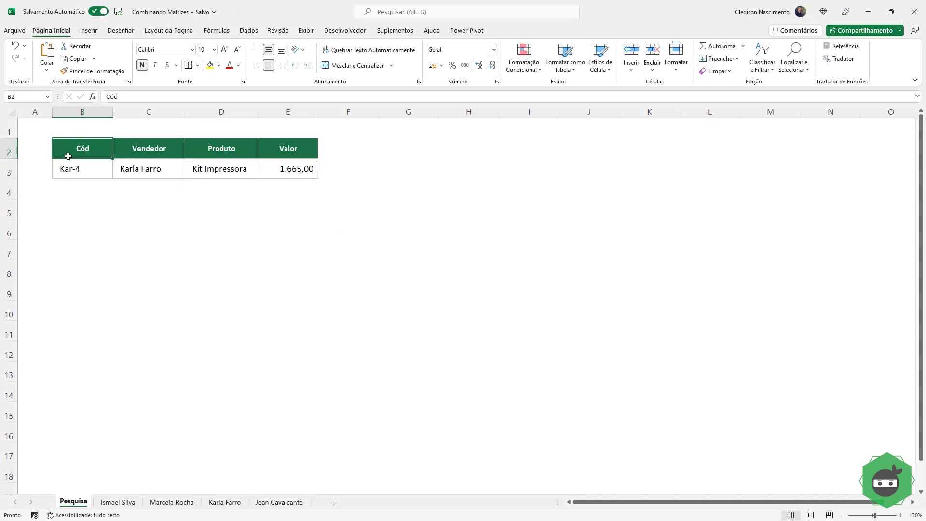